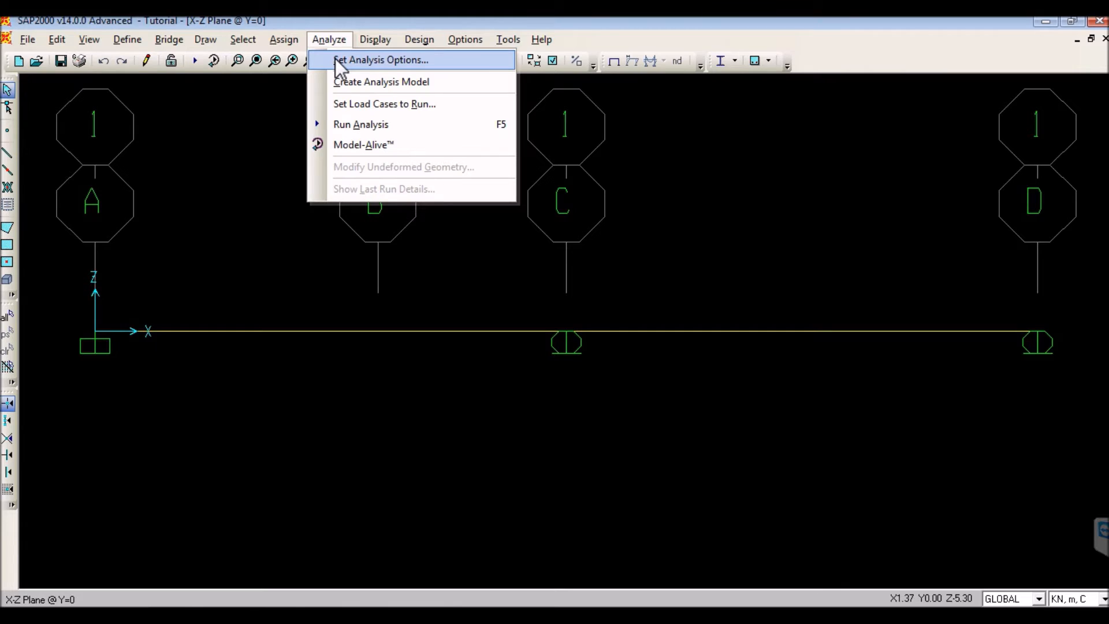
- Set the analysis options to the Plane Frame (XZ Plane) degrees of freedom: UX, UZ and RY
{"action": "left_click", "coordinate": [335, 59]}
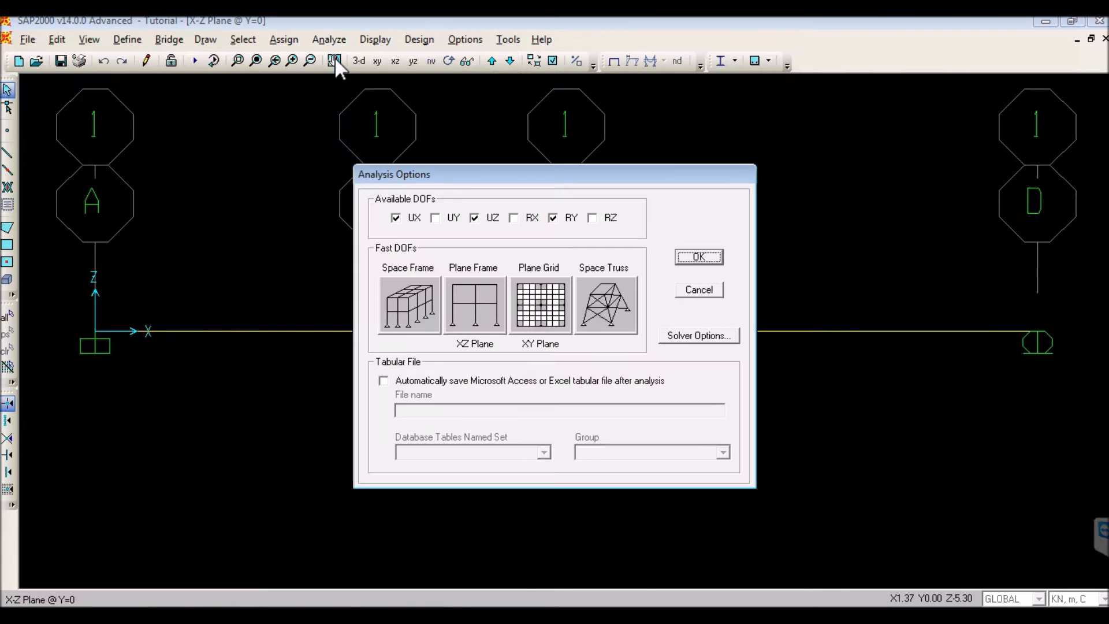
{"action": "left_click", "coordinate": [466, 307]}
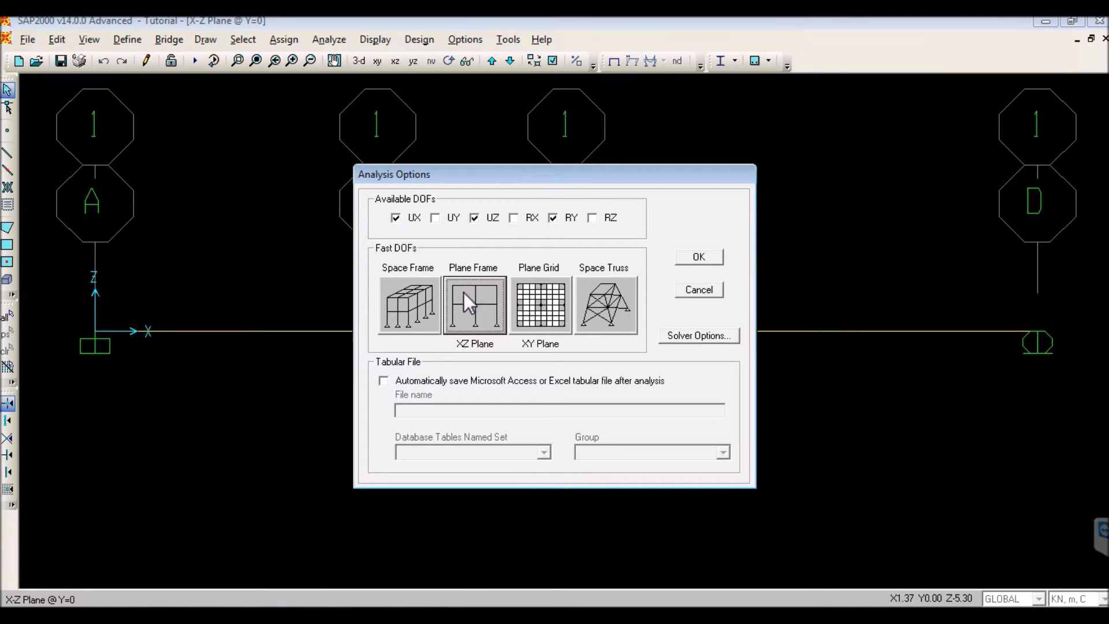
{"action": "left_click", "coordinate": [415, 291]}
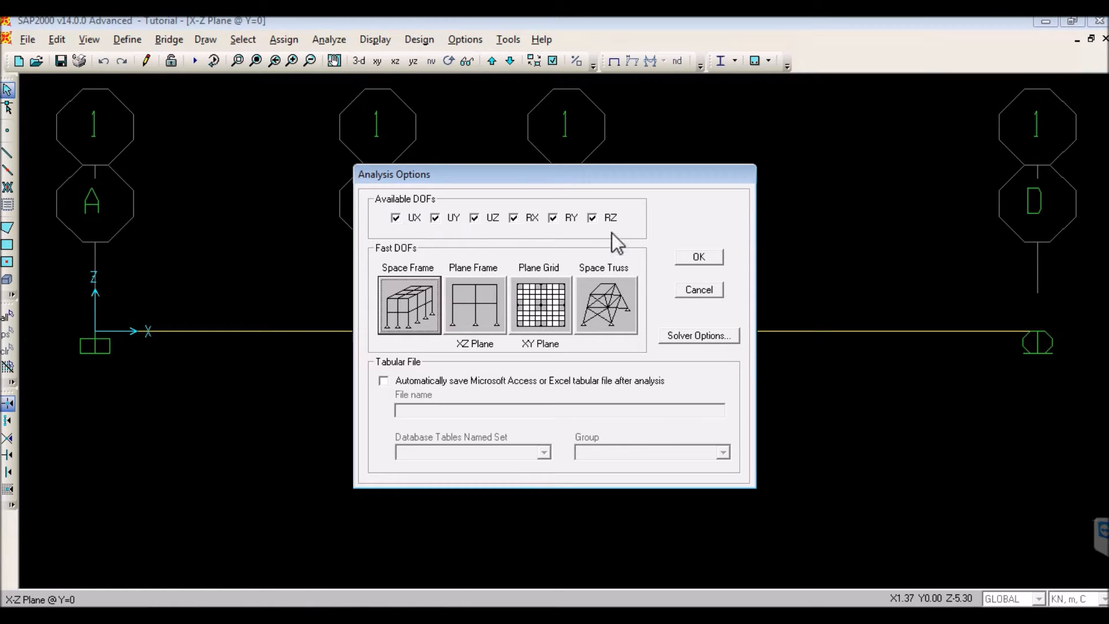
{"action": "left_click", "coordinate": [474, 303]}
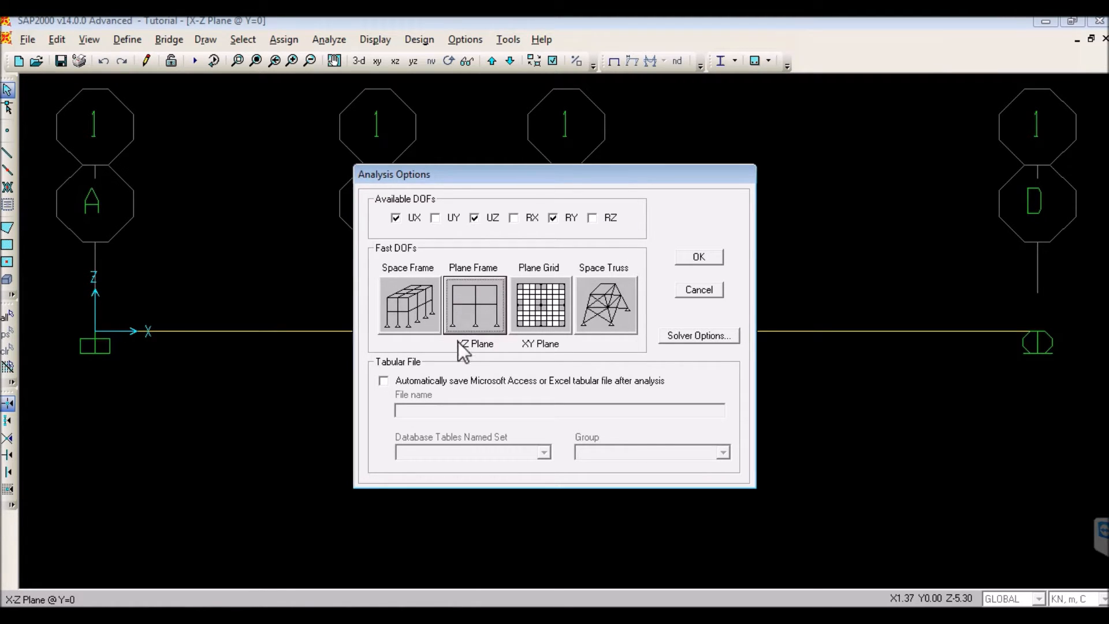
{"action": "left_click", "coordinate": [690, 259]}
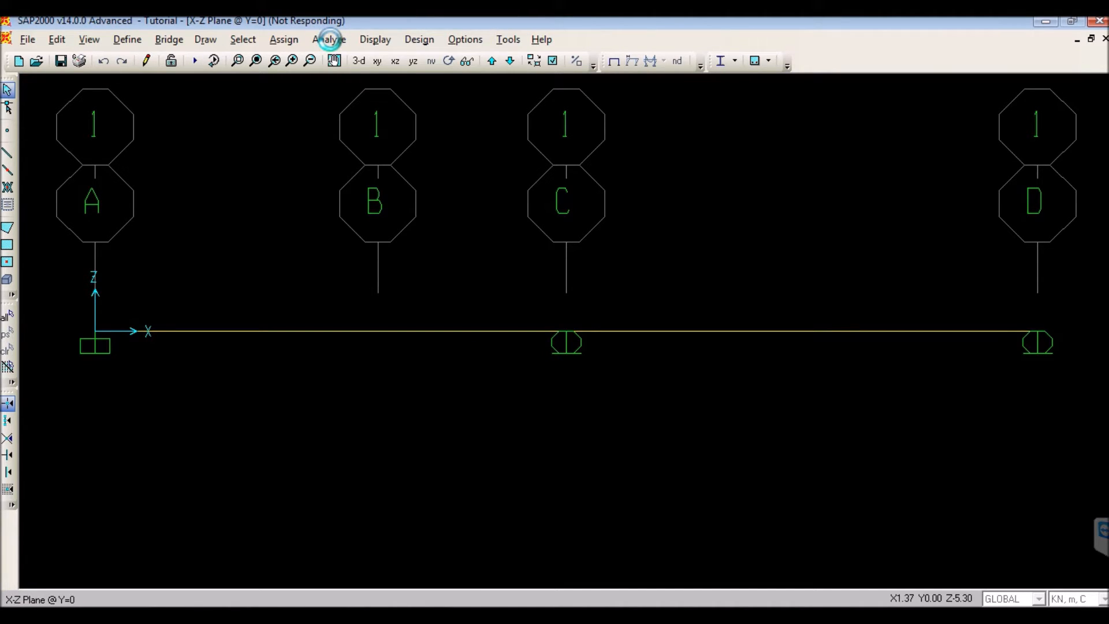
- Run the analysis for the DEAD load case, with the MODAL case set to Do Not Run
{"action": "left_click", "coordinate": [331, 40]}
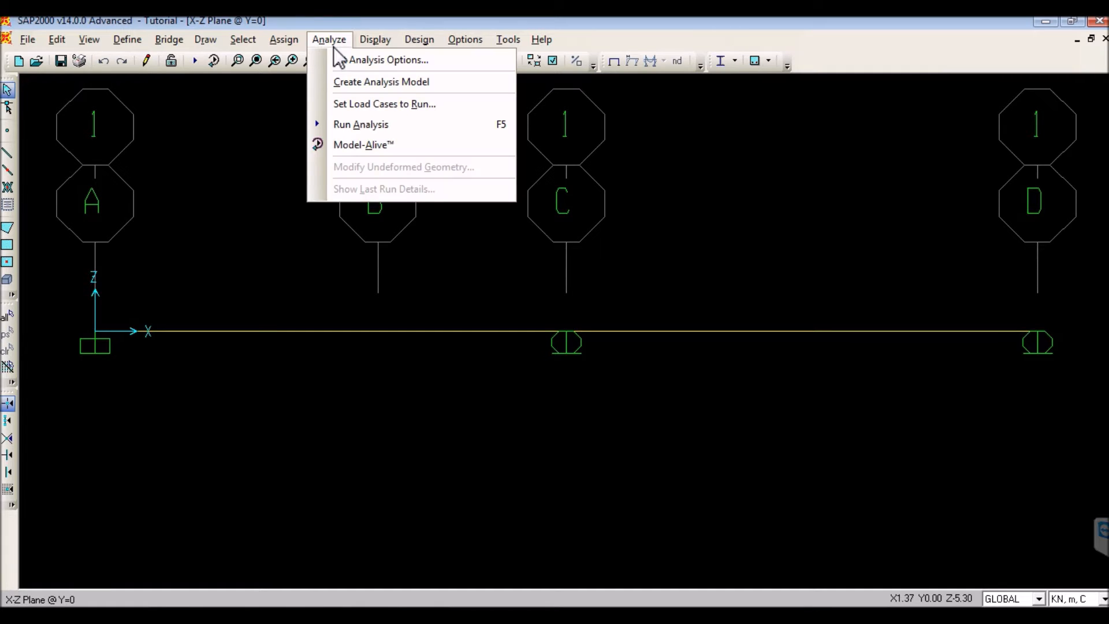
{"action": "left_click", "coordinate": [338, 125]}
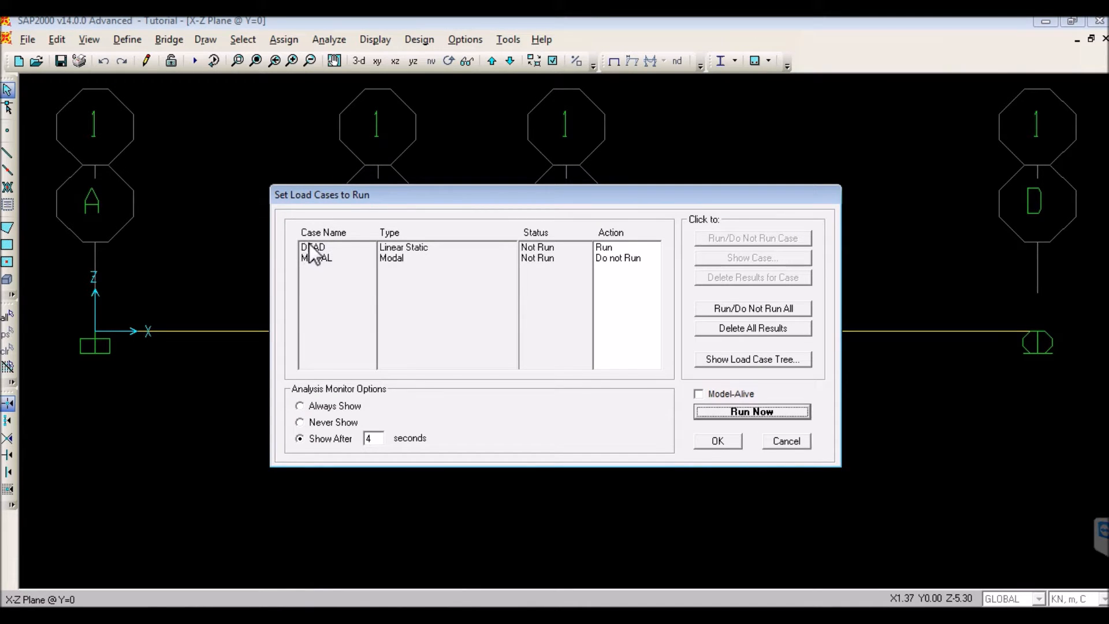
{"action": "left_click", "coordinate": [310, 248]}
{"action": "left_click", "coordinate": [309, 259]}
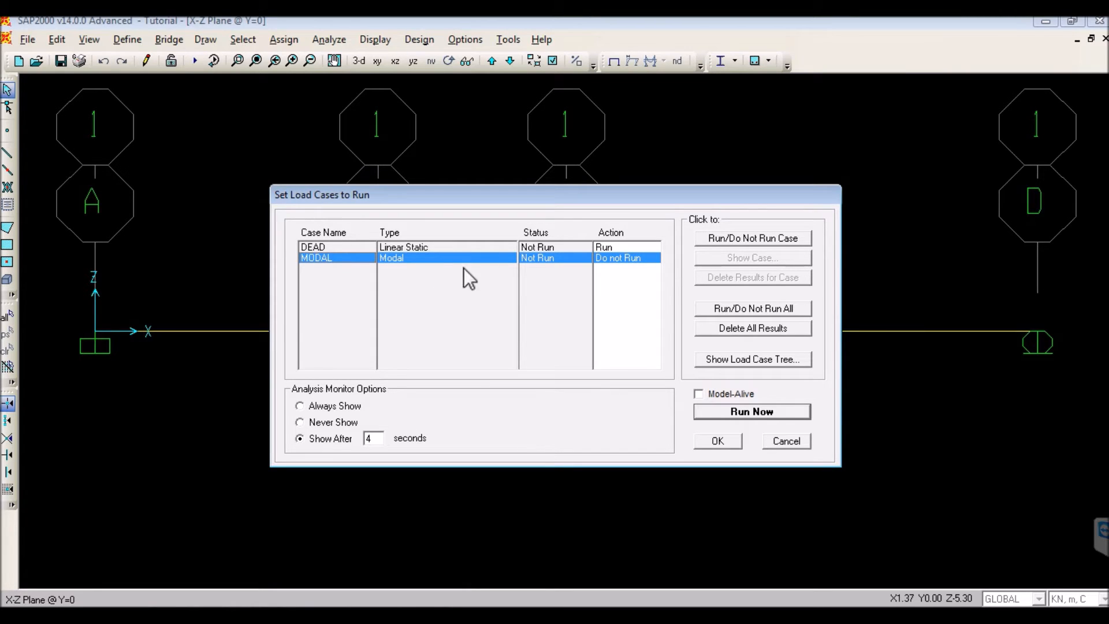
{"action": "left_click", "coordinate": [733, 238]}
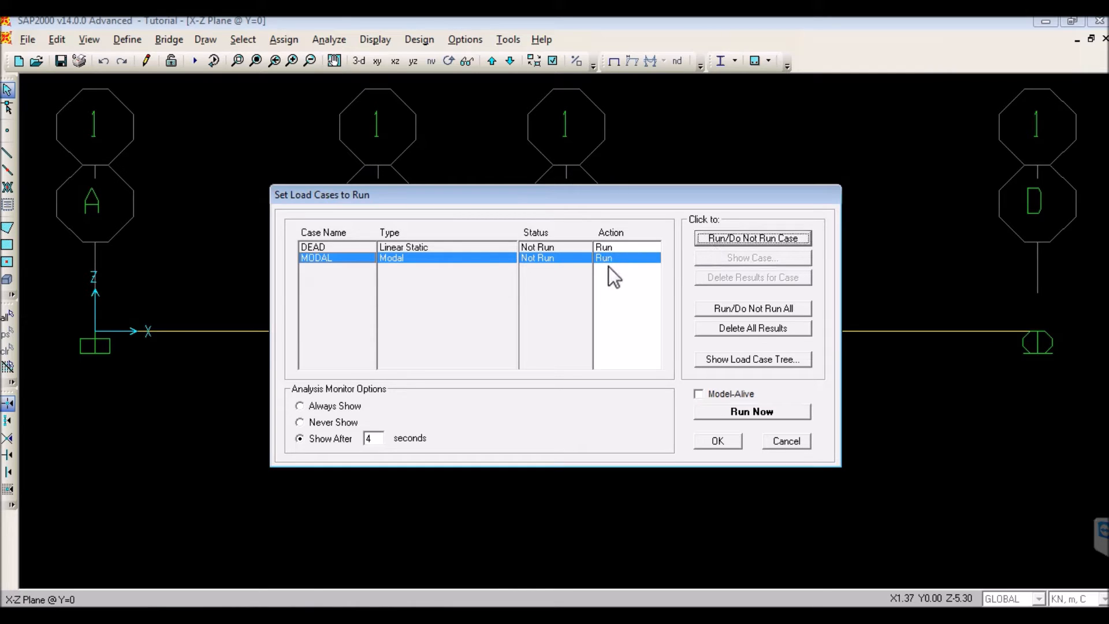
{"action": "left_click", "coordinate": [702, 239]}
{"action": "left_click", "coordinate": [319, 247]}
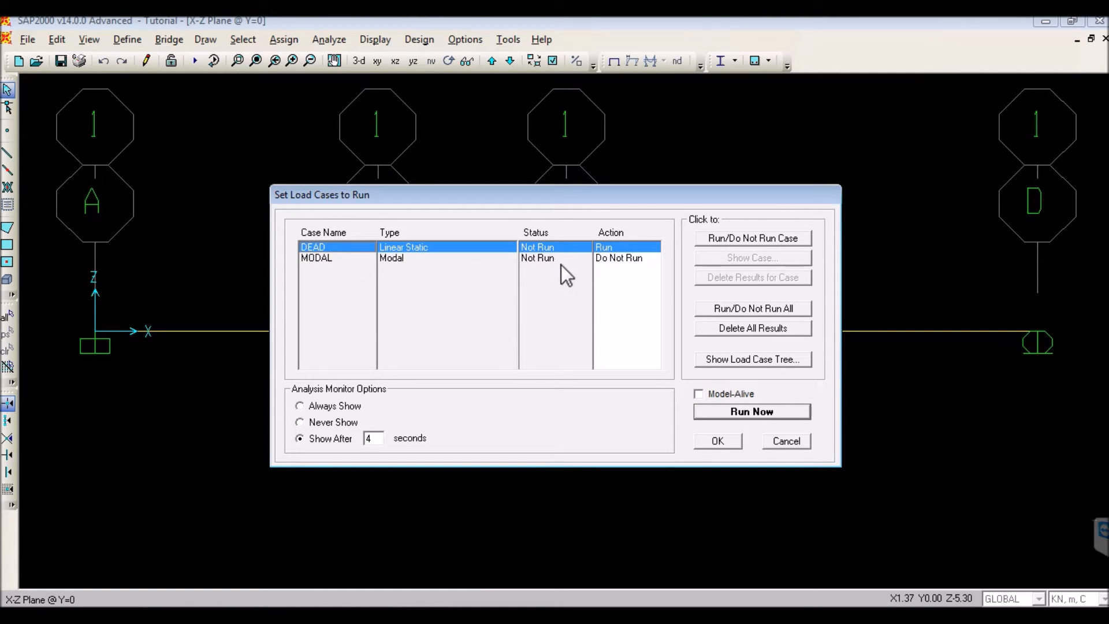
{"action": "left_click", "coordinate": [732, 413]}
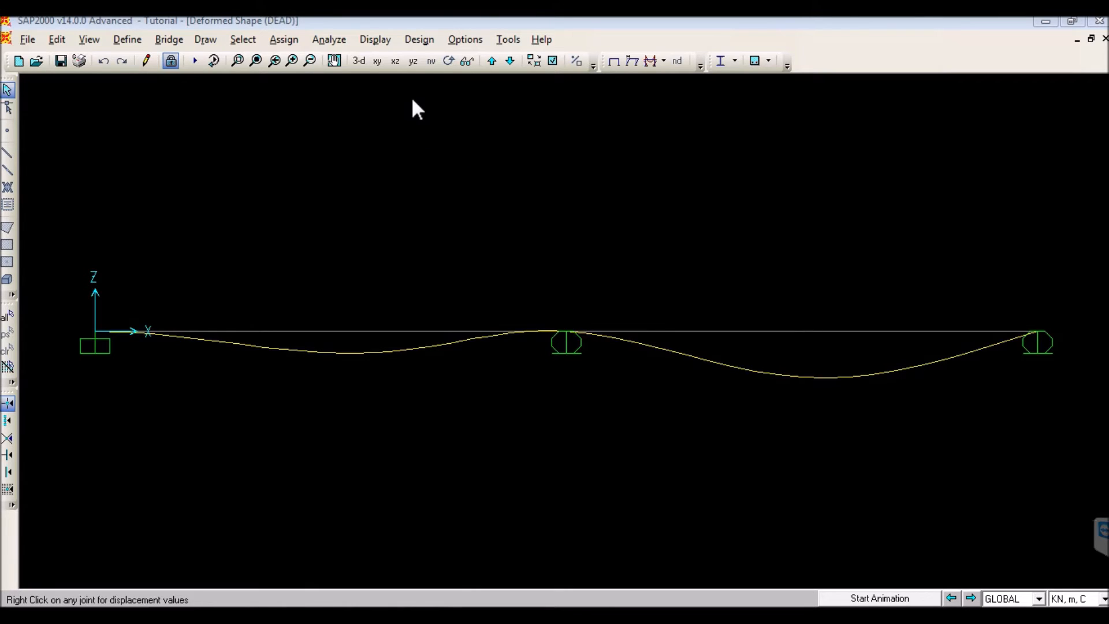
- Show the undeformed beam, and display its deformed shape for the DEAD case with auto scaling, wire shadow and cubic curve
{"action": "left_click", "coordinate": [384, 40]}
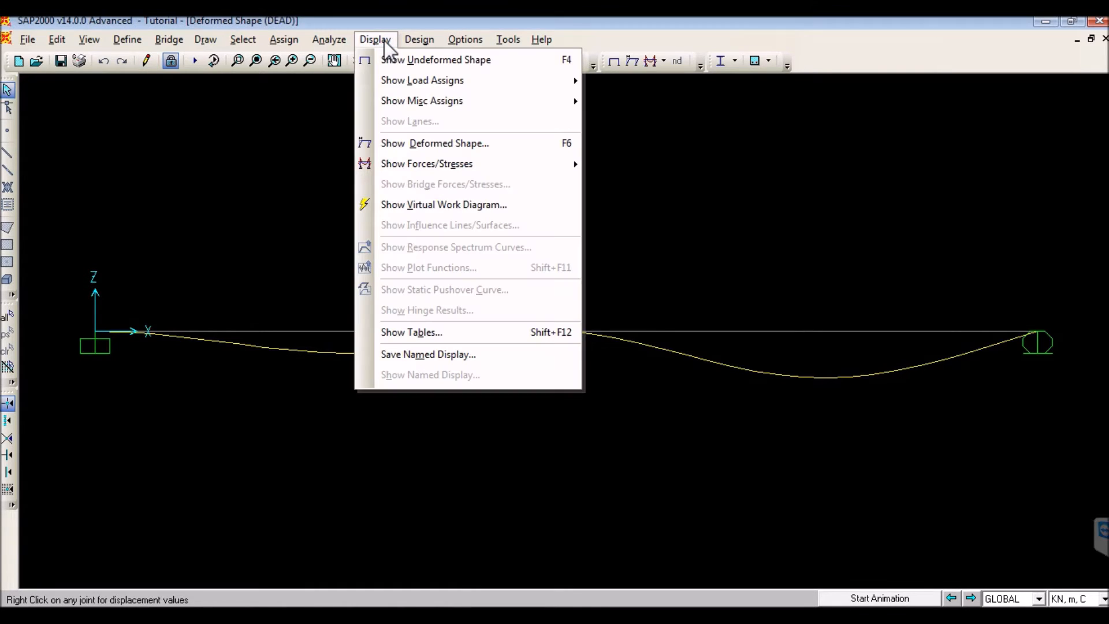
{"action": "left_click", "coordinate": [382, 61]}
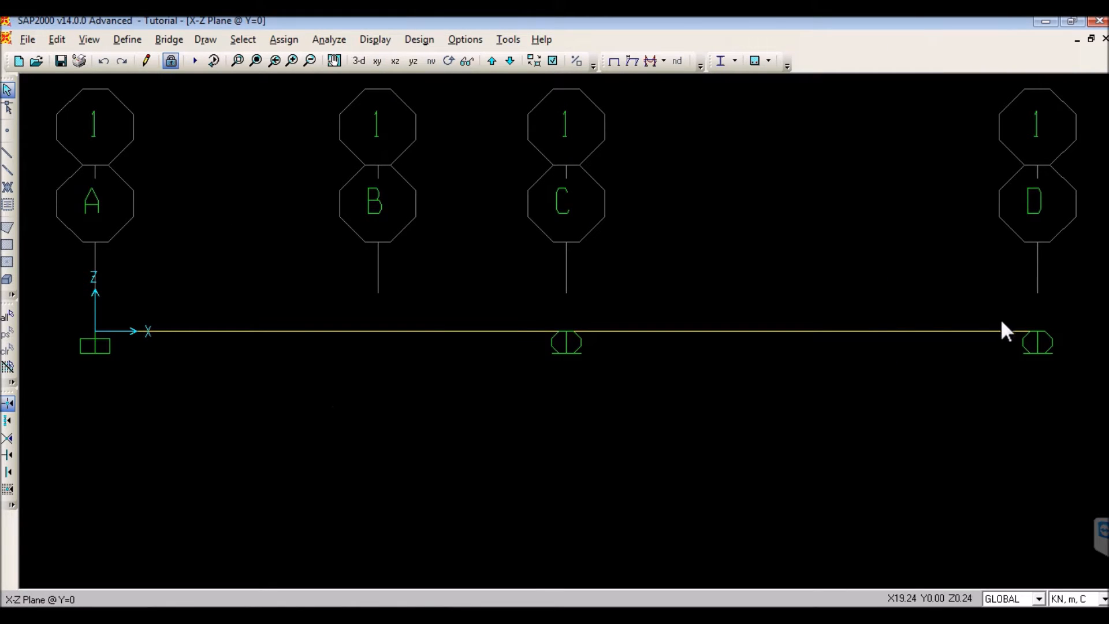
{"action": "left_click", "coordinate": [386, 39]}
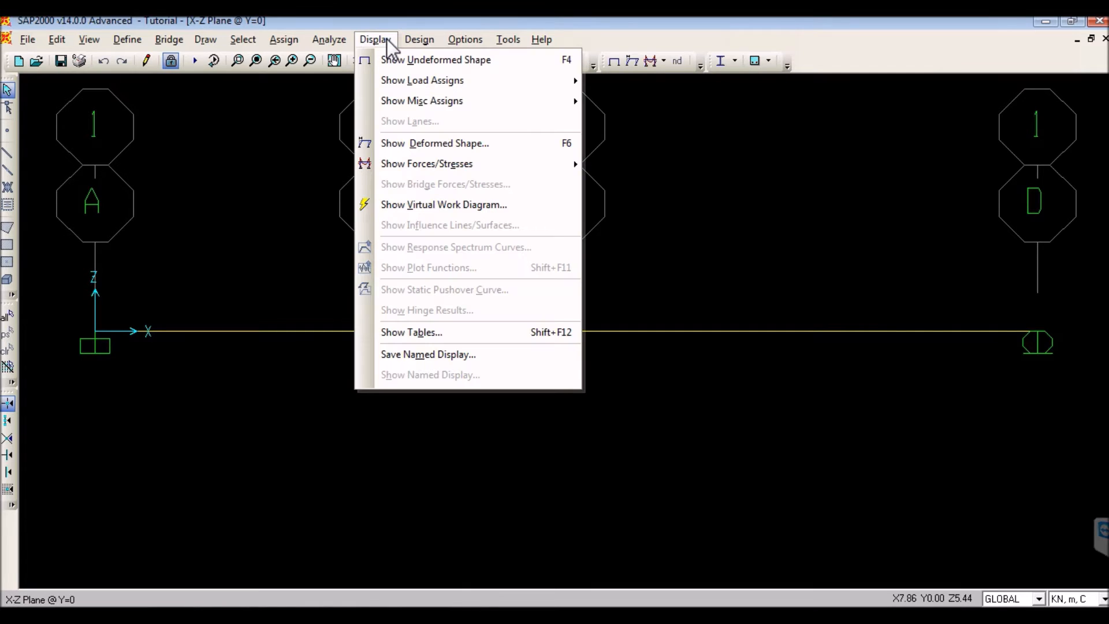
{"action": "left_click", "coordinate": [381, 142]}
{"action": "left_click", "coordinate": [569, 141]}
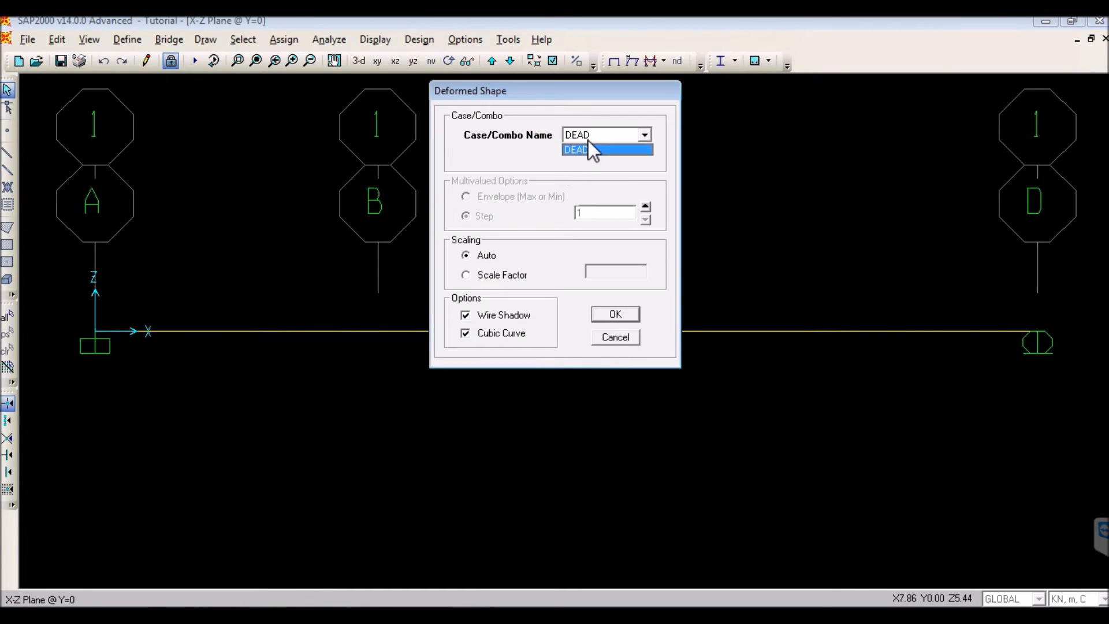
{"action": "left_click", "coordinate": [584, 148]}
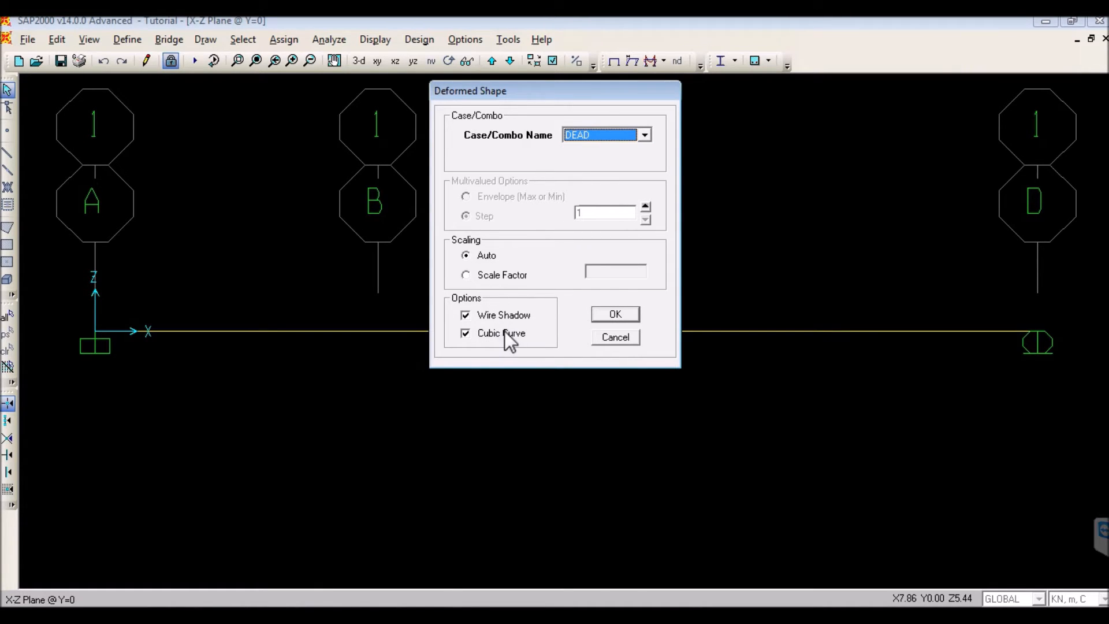
{"action": "left_click", "coordinate": [601, 317]}
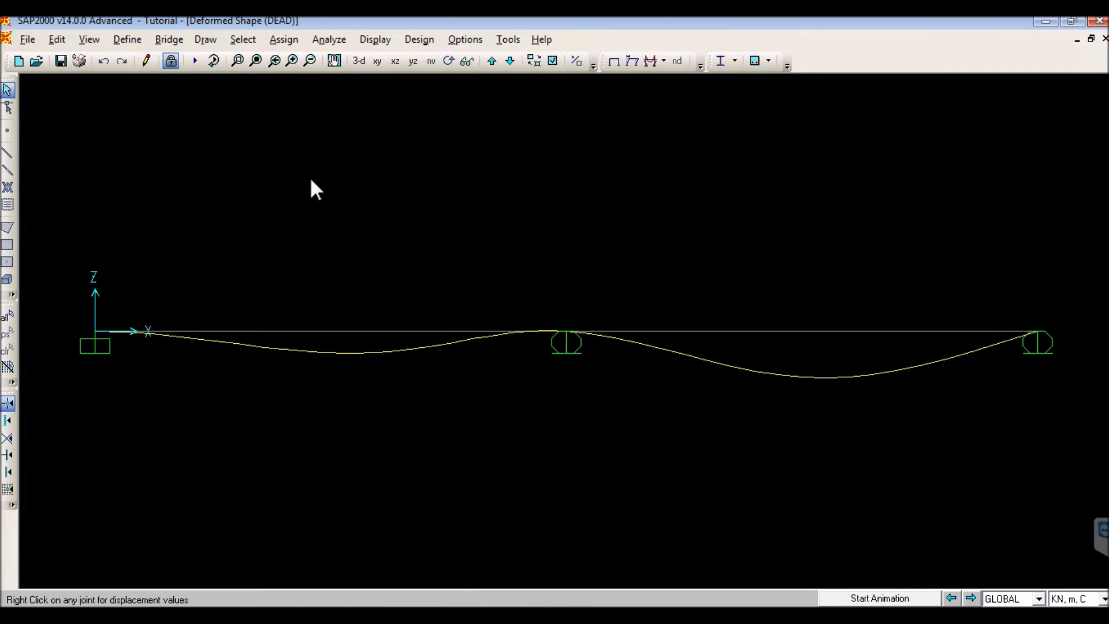
- Display the joint reaction forces for the DEAD case as arrows
{"action": "left_click", "coordinate": [388, 41]}
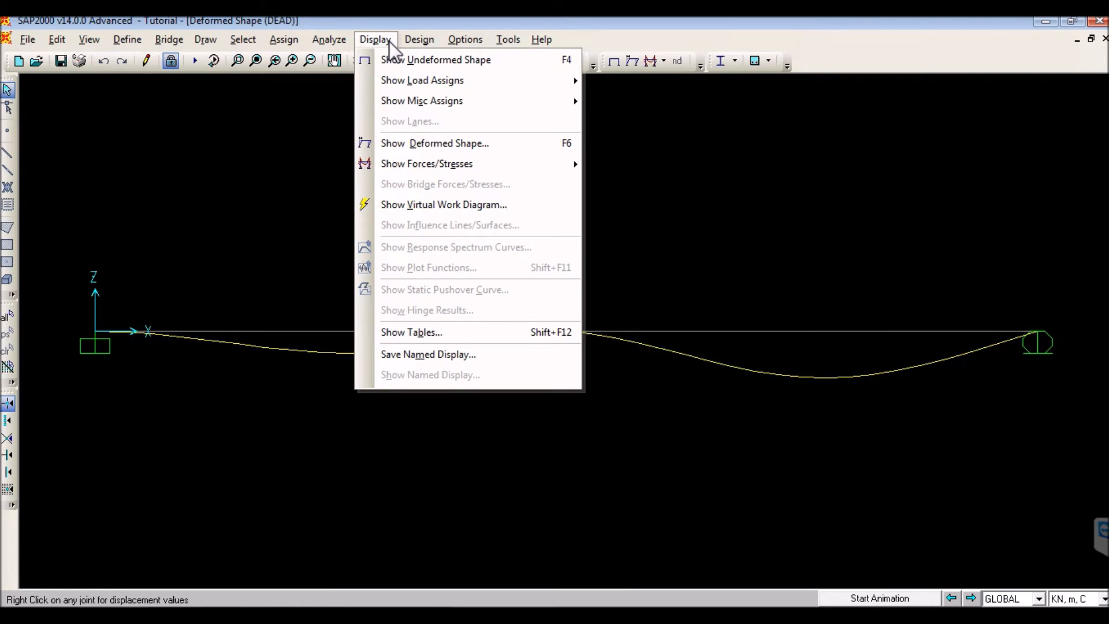
{"action": "mouse_move", "coordinate": [393, 162]}
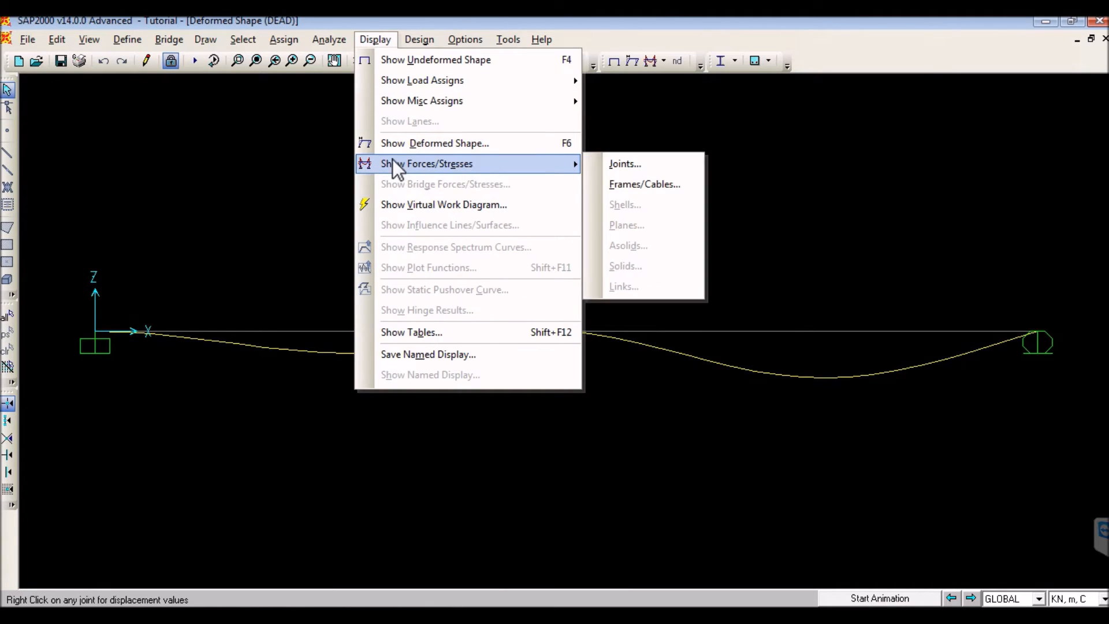
{"action": "left_click", "coordinate": [600, 168]}
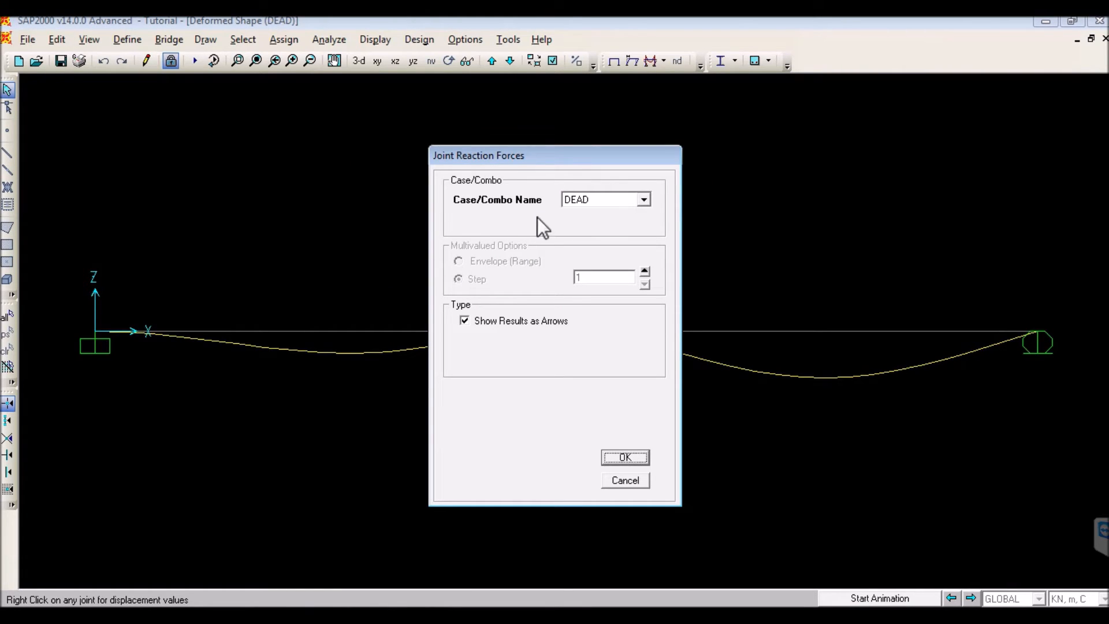
{"action": "left_click", "coordinate": [608, 457]}
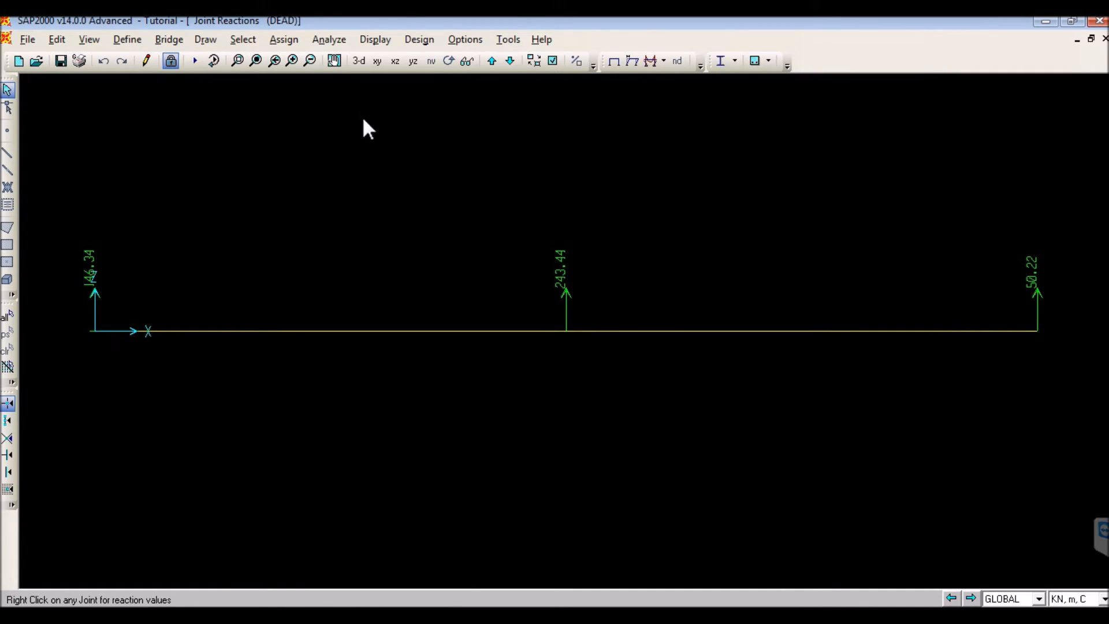
- Examine the reactions in 3-D and the XZ view, and read the detailed values at the fixed support and the middle support
{"action": "left_click", "coordinate": [358, 61]}
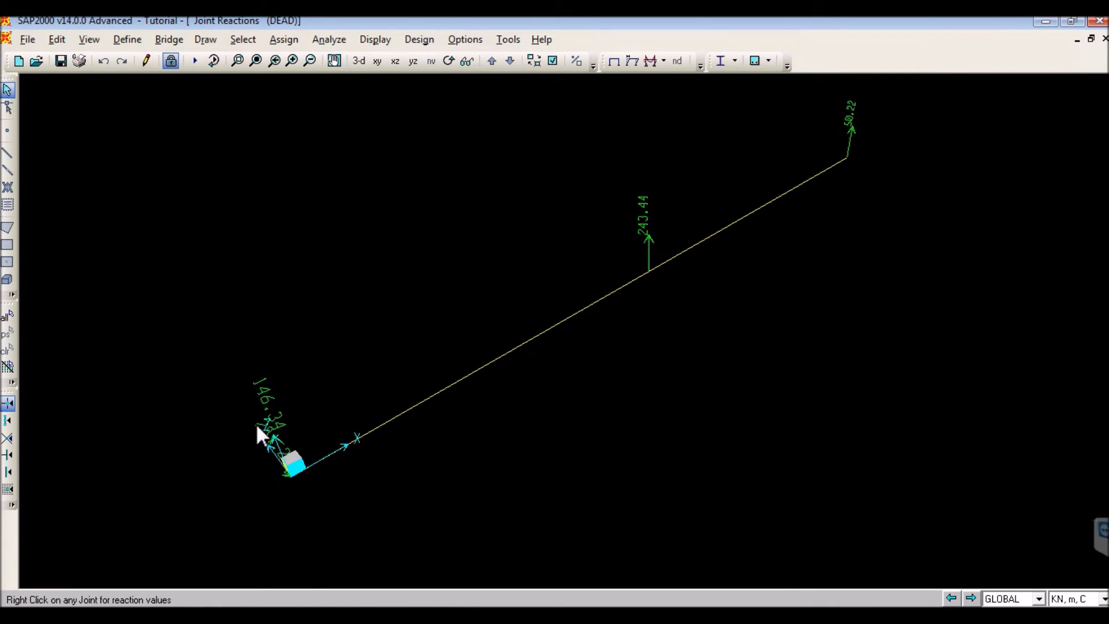
{"action": "left_click", "coordinate": [395, 63]}
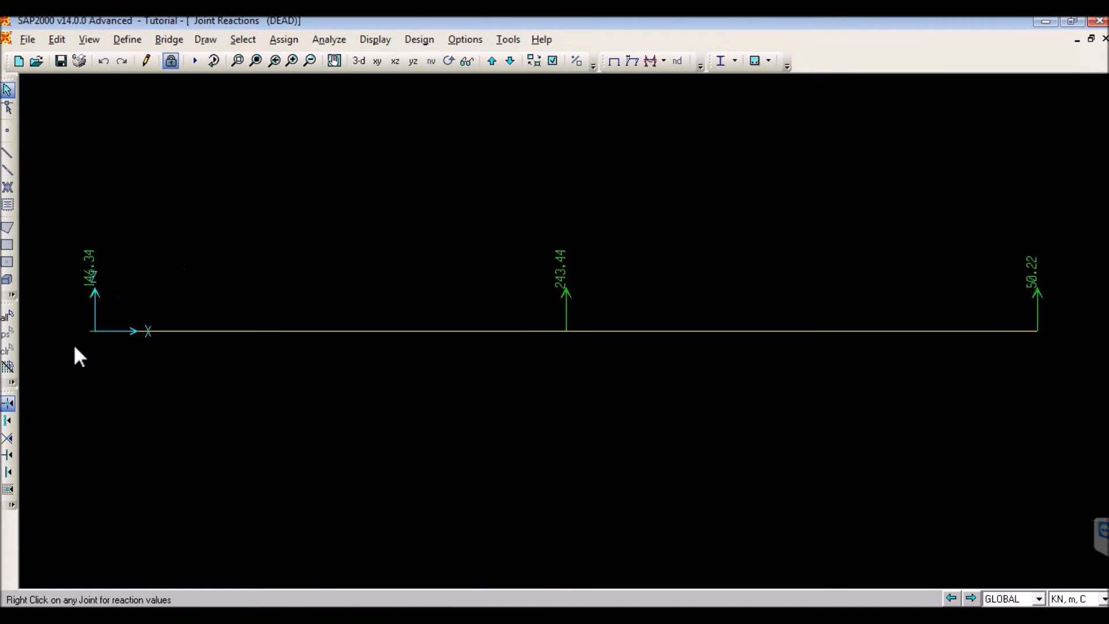
{"action": "left_click", "coordinate": [95, 331]}
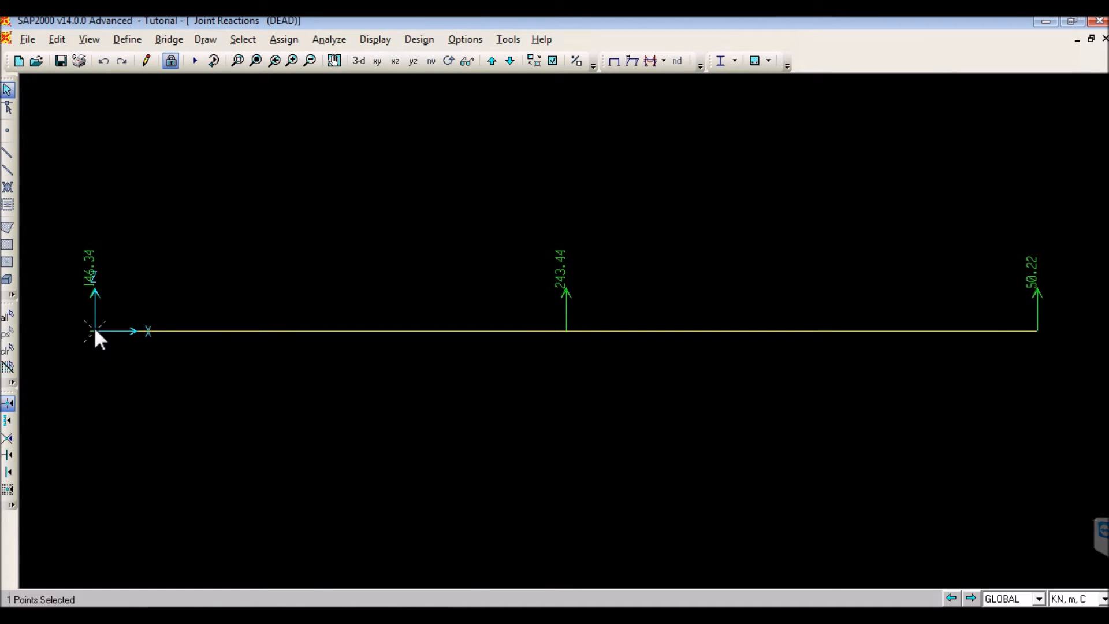
{"action": "right_click", "coordinate": [94, 330]}
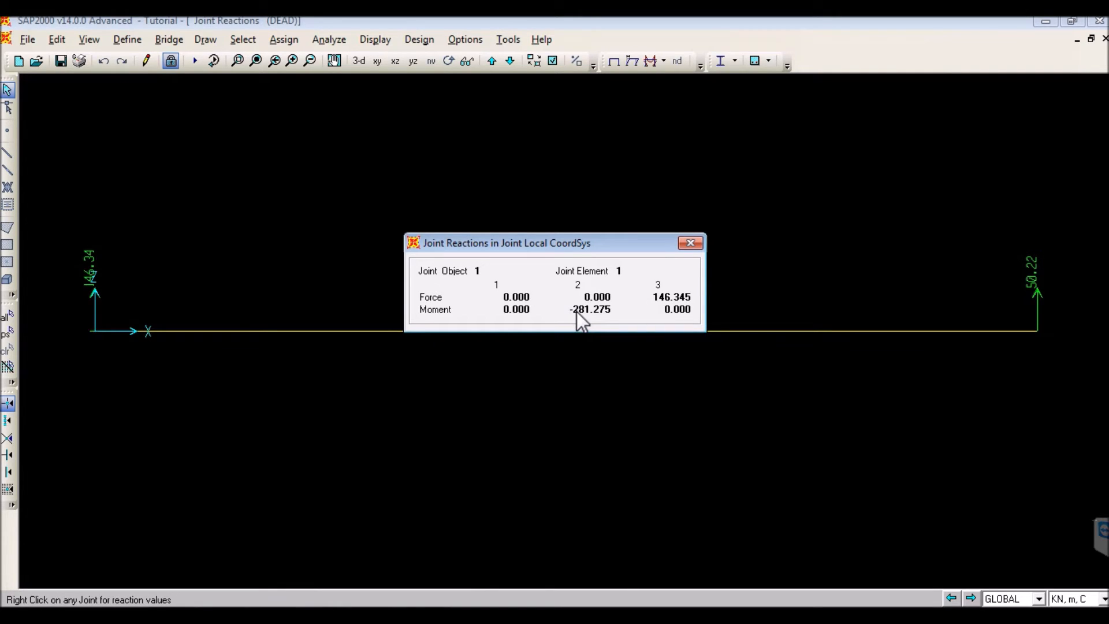
{"action": "left_click", "coordinate": [683, 245]}
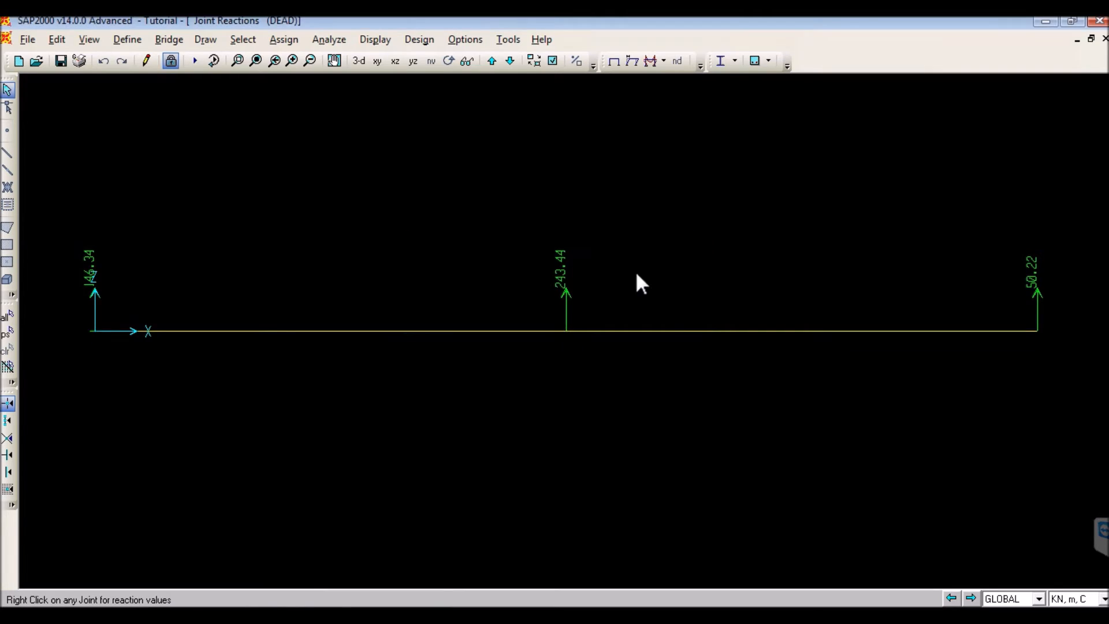
{"action": "right_click", "coordinate": [565, 330]}
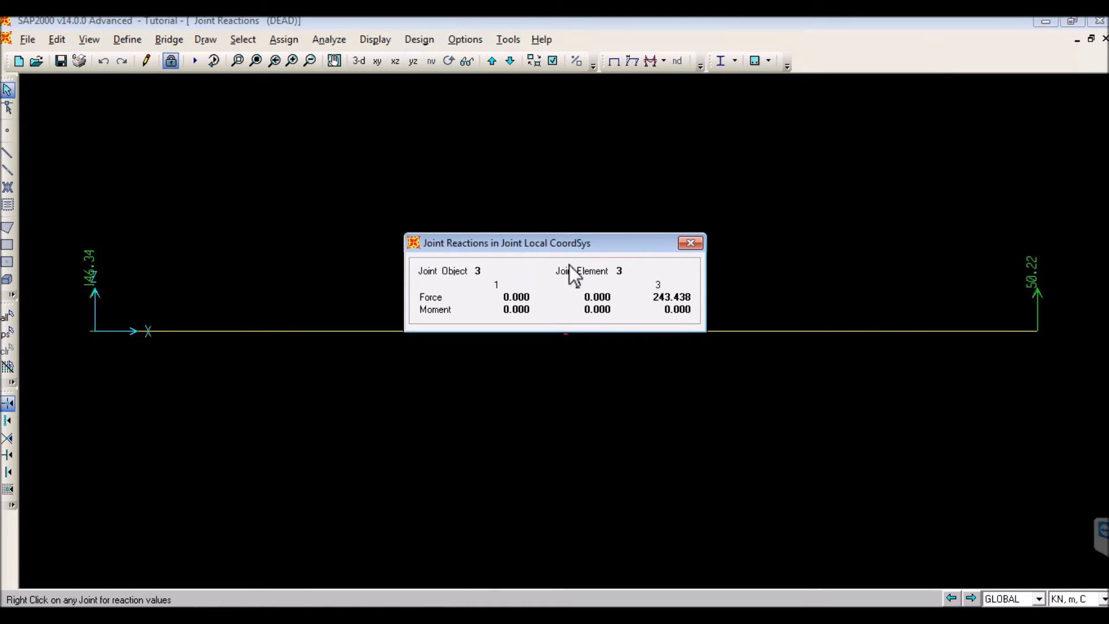
{"action": "left_click", "coordinate": [689, 243]}
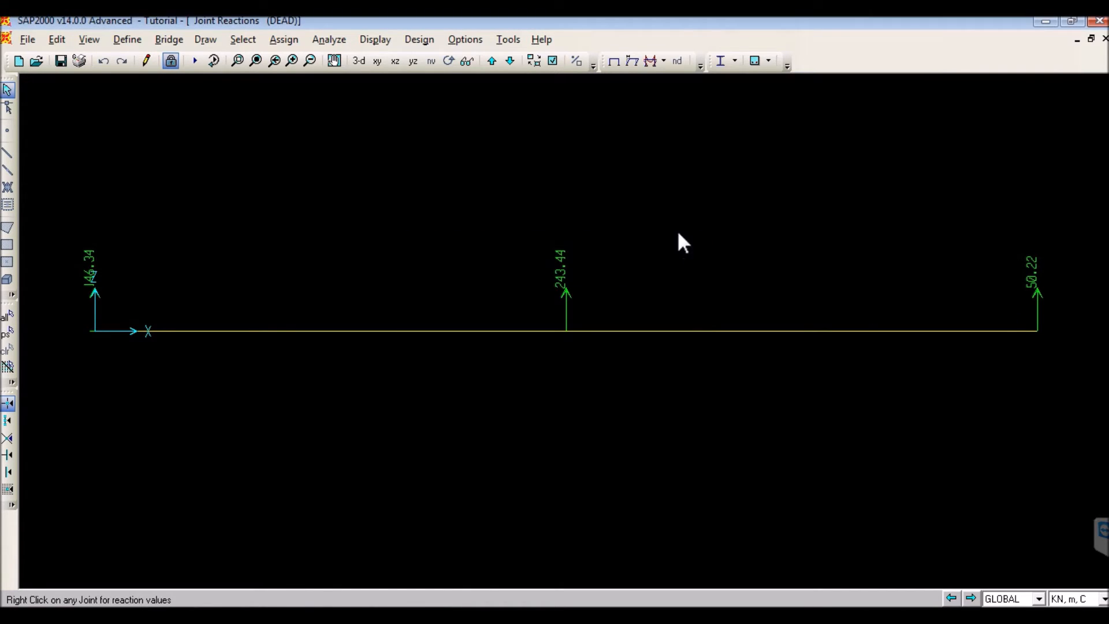
- Display the frame Moment 3-3 diagram for the DEAD case with auto scaling and a filled diagram
{"action": "left_click", "coordinate": [361, 40]}
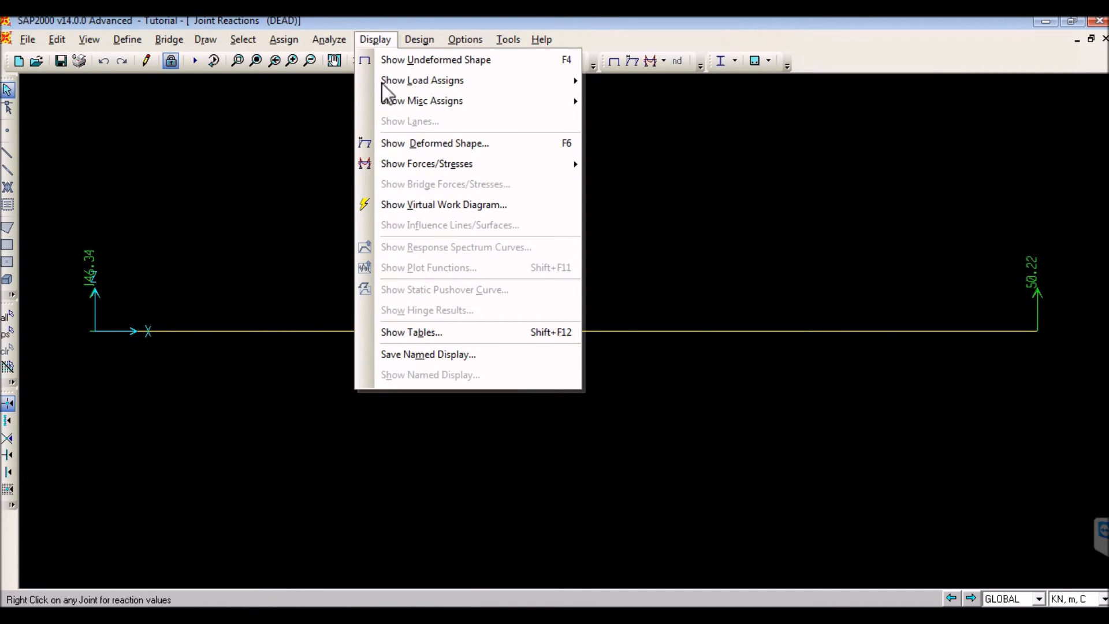
{"action": "mouse_move", "coordinate": [513, 162]}
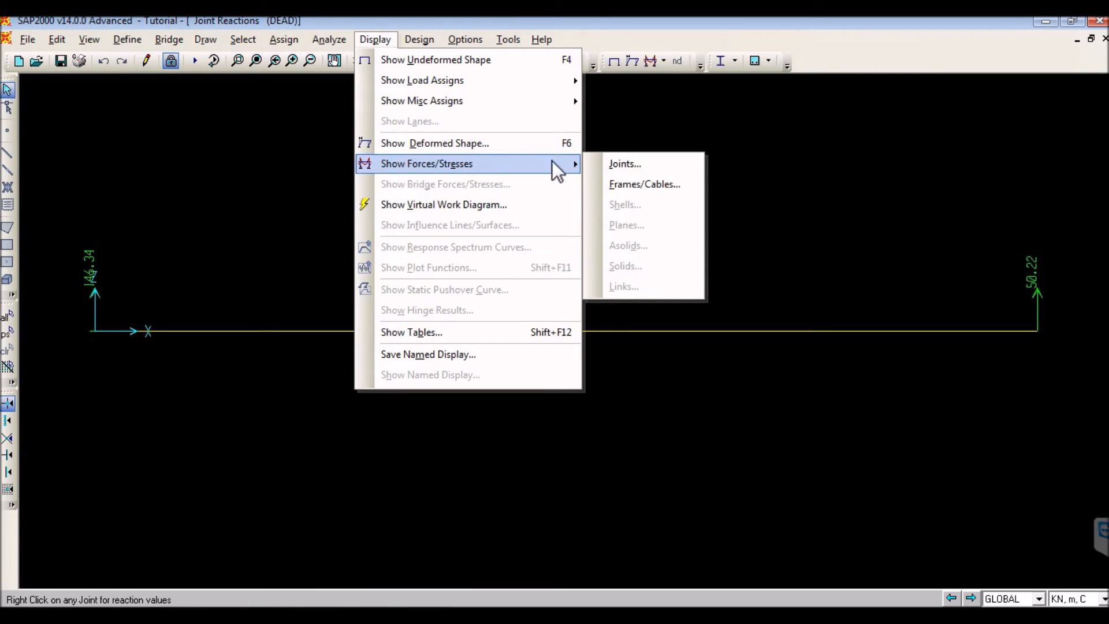
{"action": "left_click", "coordinate": [624, 186]}
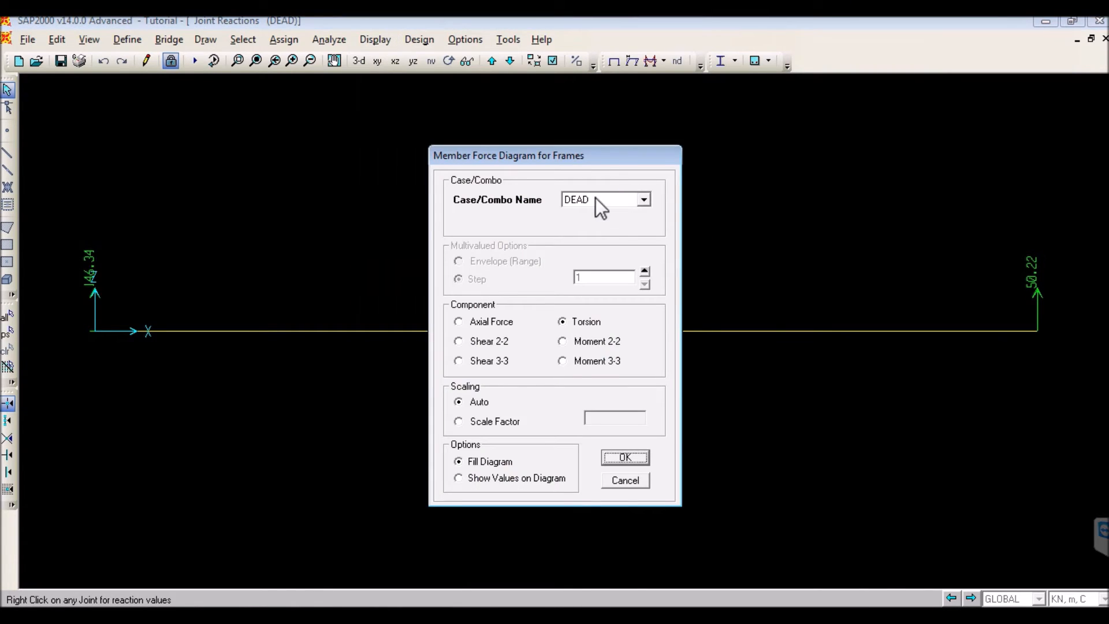
{"action": "left_click_drag", "start_coordinate": [607, 153], "coordinate": [778, 75]}
{"action": "left_click", "coordinate": [771, 120]}
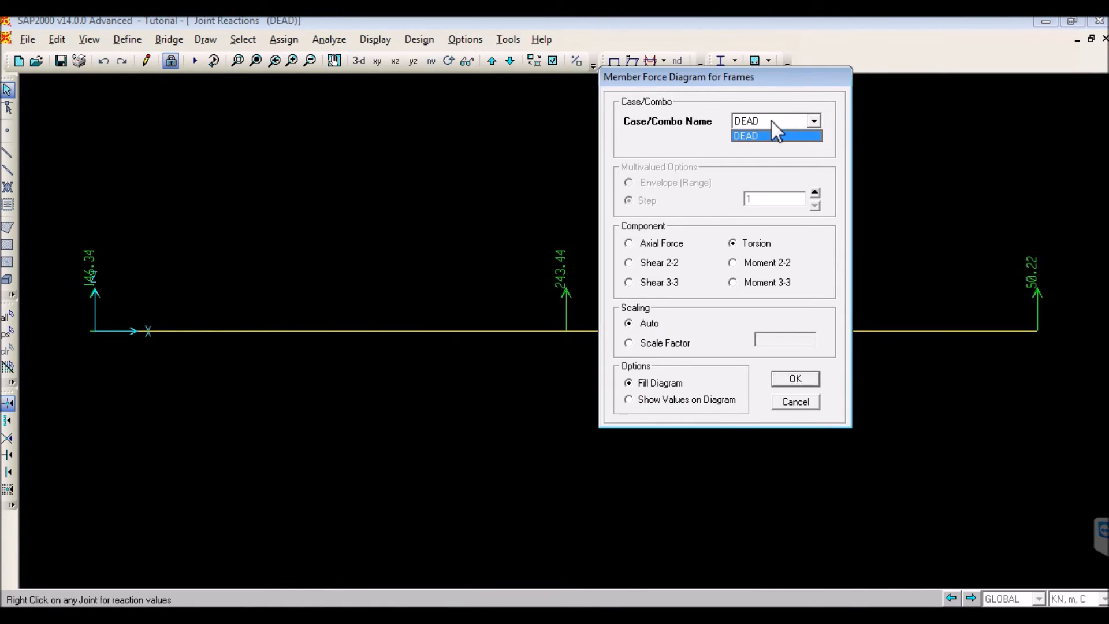
{"action": "left_click", "coordinate": [771, 121]}
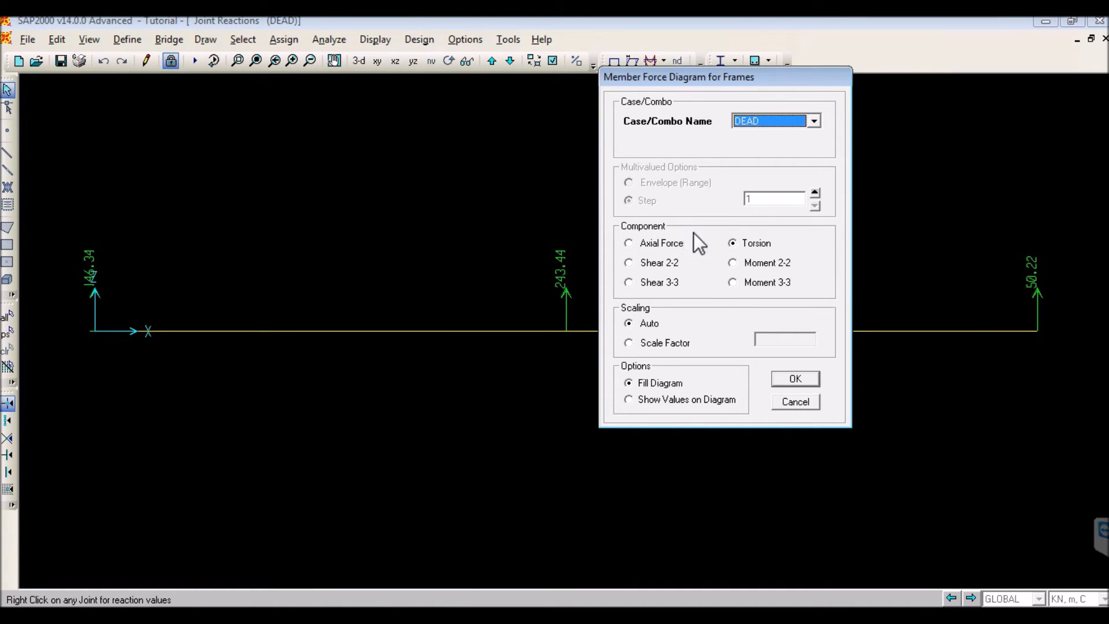
{"action": "left_click", "coordinate": [734, 283]}
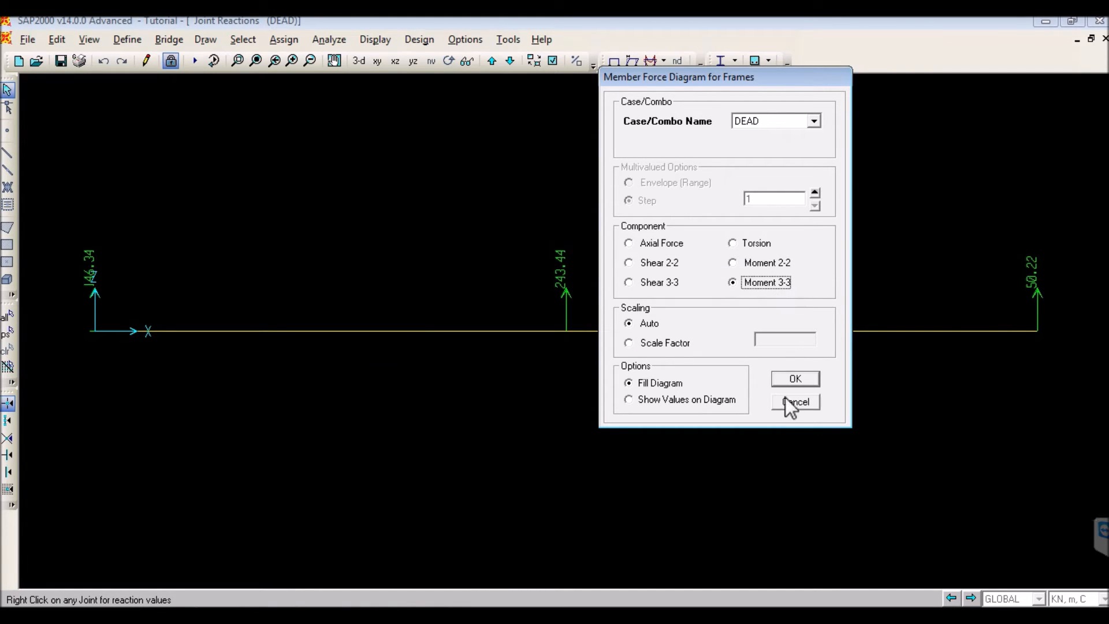
{"action": "left_click", "coordinate": [793, 379]}
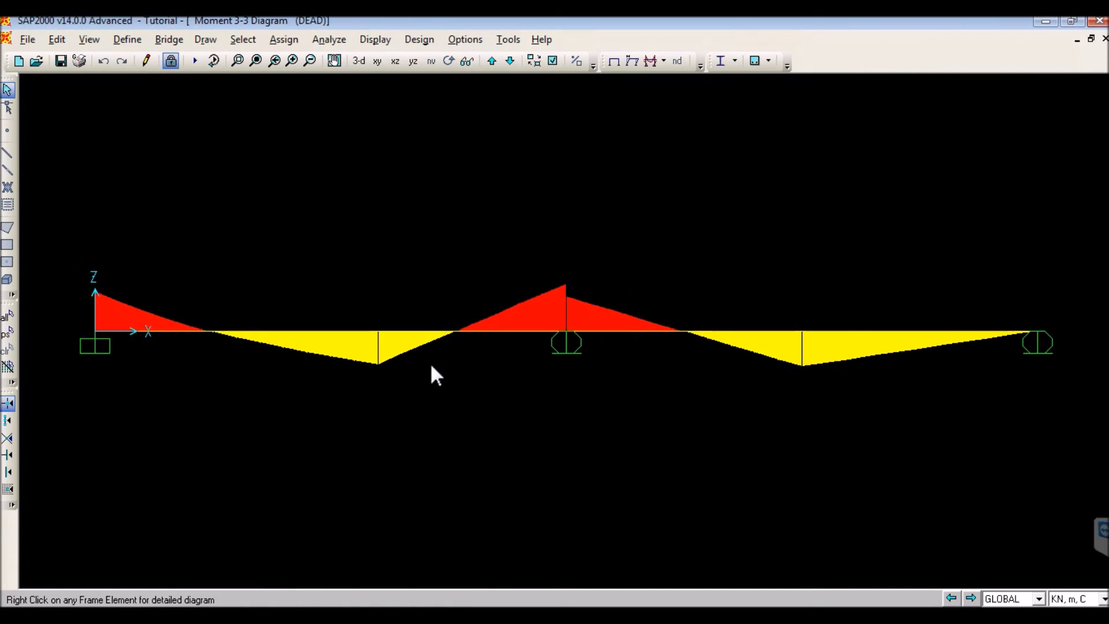
- Redisplay the frame Moment 3-3 diagram for the DEAD case with values shown on the diagram instead of a fill
{"action": "left_click", "coordinate": [369, 40]}
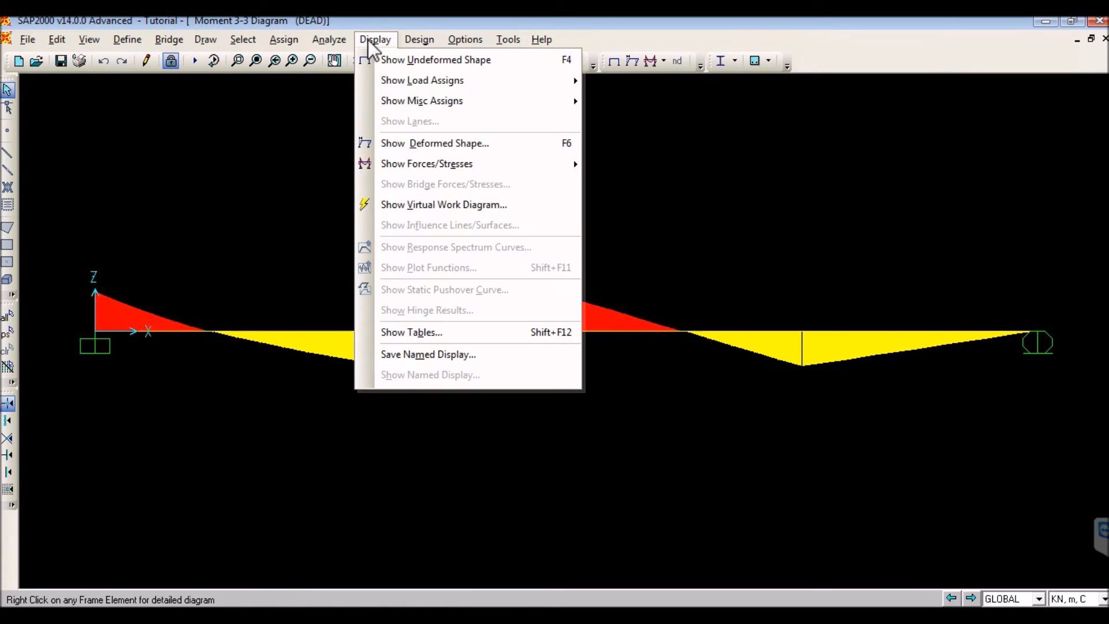
{"action": "mouse_move", "coordinate": [412, 164]}
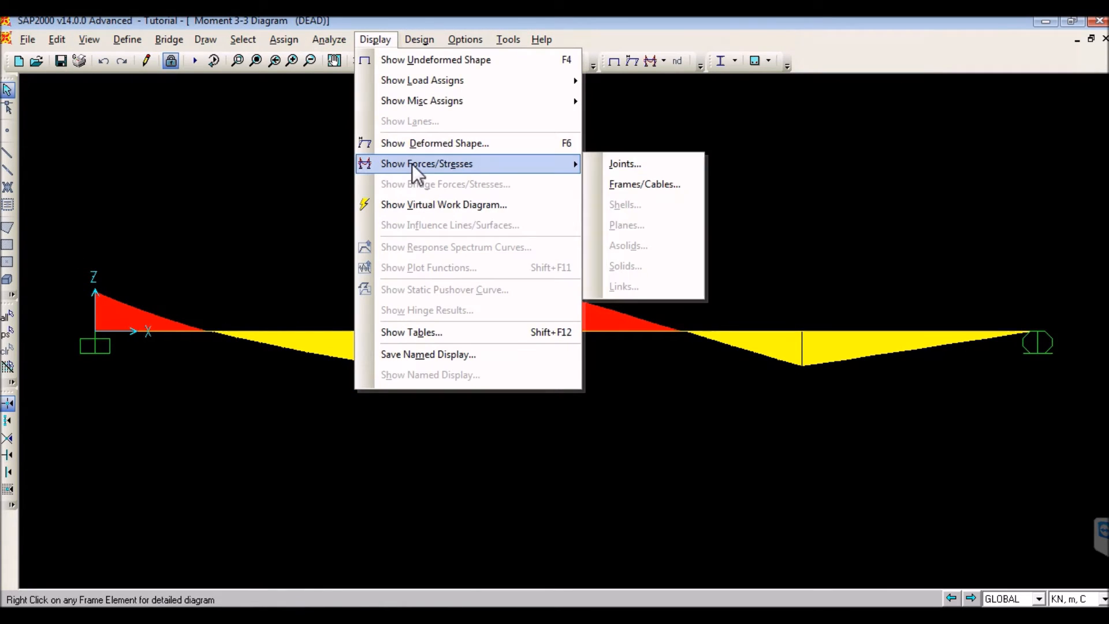
{"action": "left_click", "coordinate": [601, 180]}
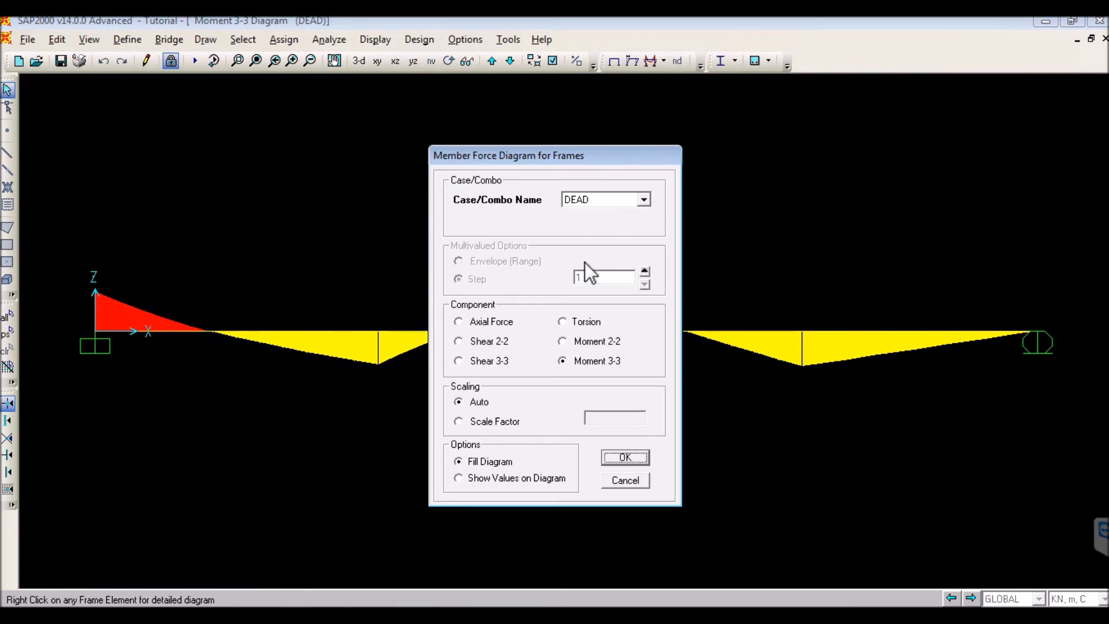
{"action": "left_click", "coordinate": [478, 480]}
{"action": "left_click", "coordinate": [620, 456]}
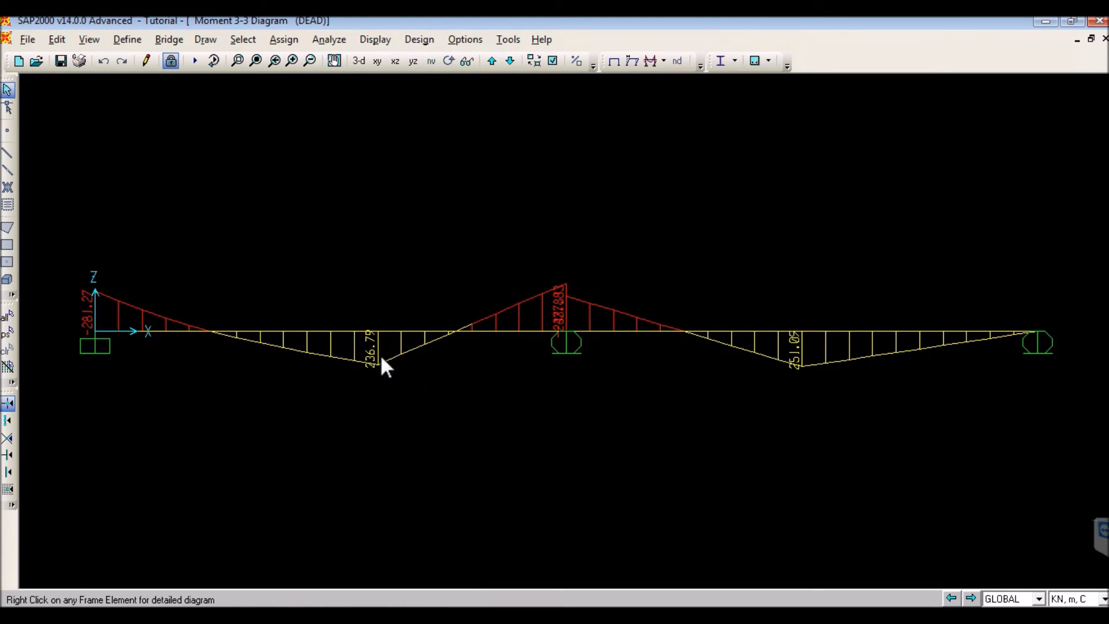
- Inspect the detailed load, shear, moment and deflection diagrams of the first frame segment beside the fixed support, reading values along its length
{"action": "left_click", "coordinate": [271, 343]}
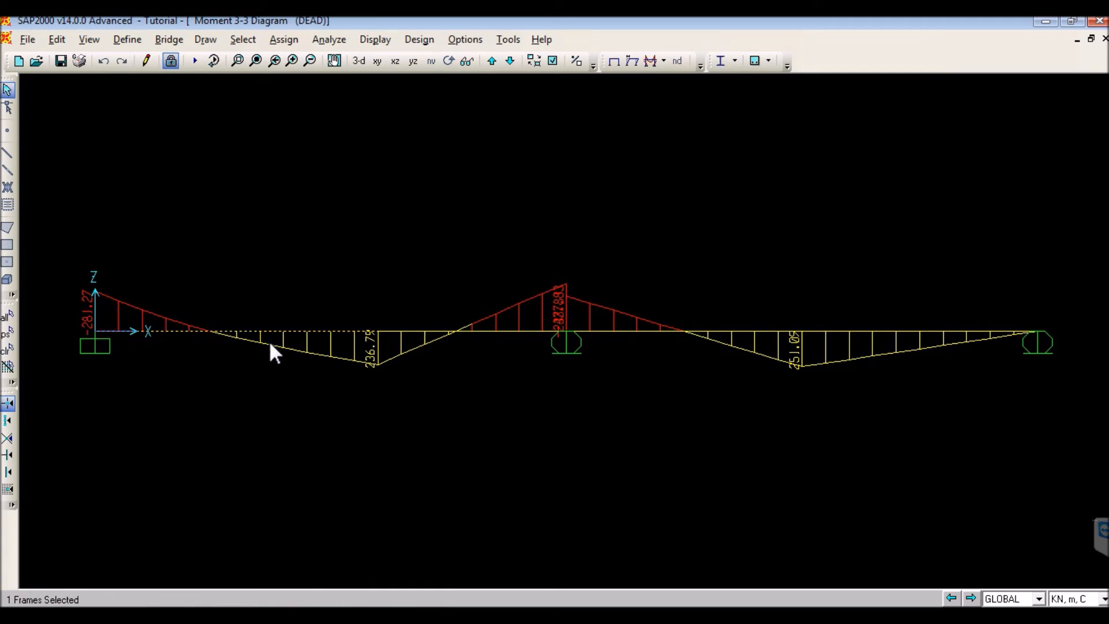
{"action": "right_click", "coordinate": [265, 332]}
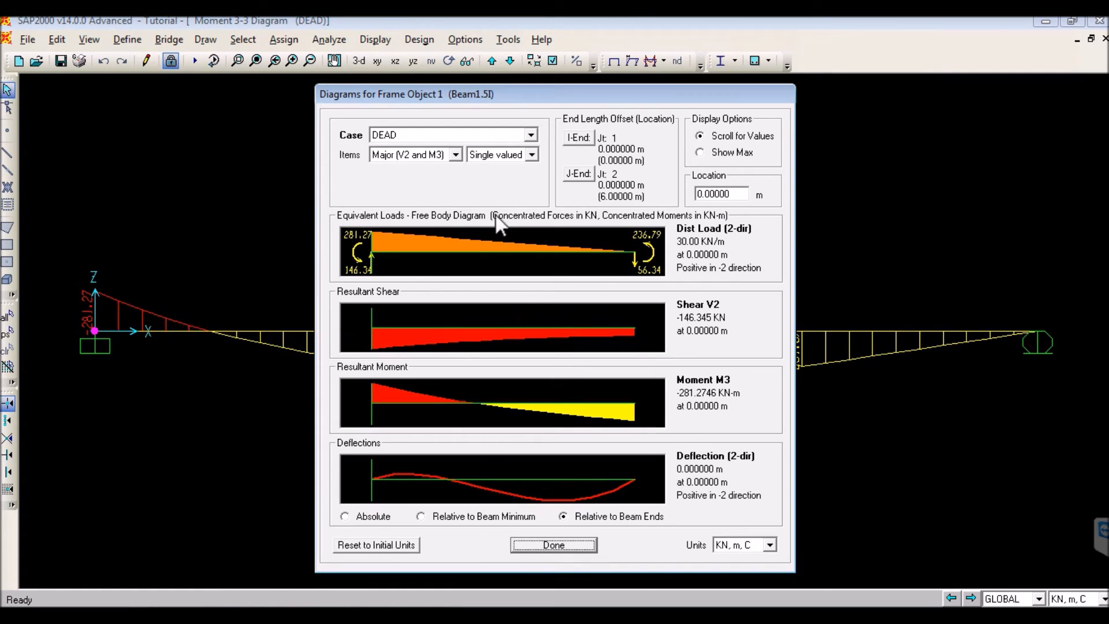
{"action": "mouse_move", "coordinate": [383, 412]}
{"action": "left_mouse_down"}
{"action": "mouse_move", "coordinate": [697, 417]}
{"action": "mouse_move", "coordinate": [397, 417]}
{"action": "left_mouse_up"}
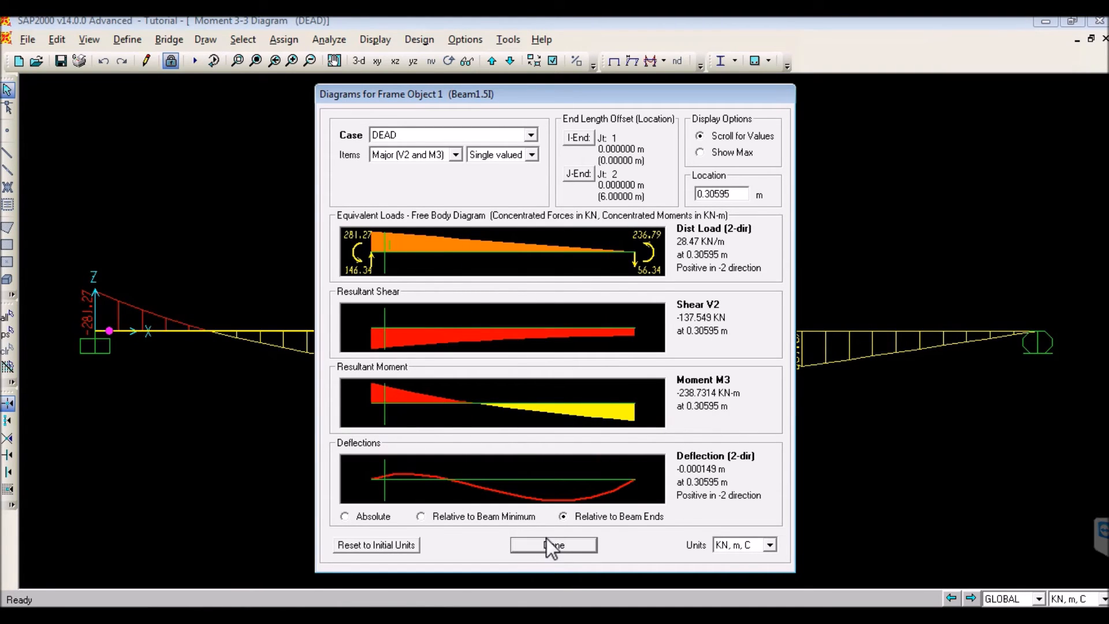
{"action": "left_click", "coordinate": [553, 545]}
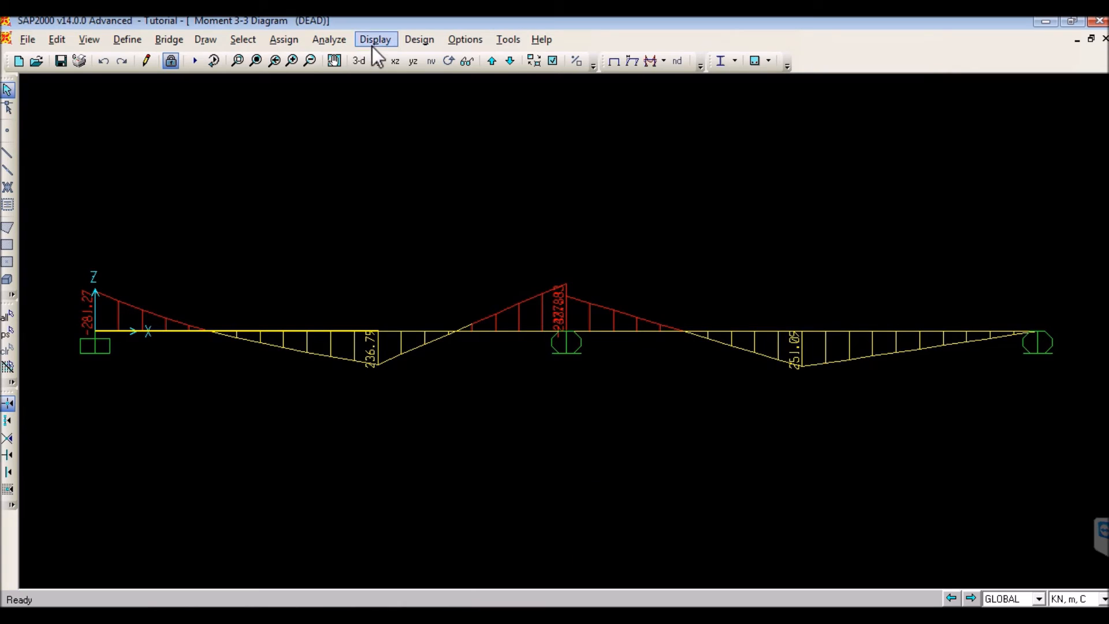
- Display the frame Shear 2-2 diagram for the DEAD case with auto scaling and values shown on the diagram
{"action": "left_click", "coordinate": [410, 40]}
{"action": "mouse_move", "coordinate": [386, 43]}
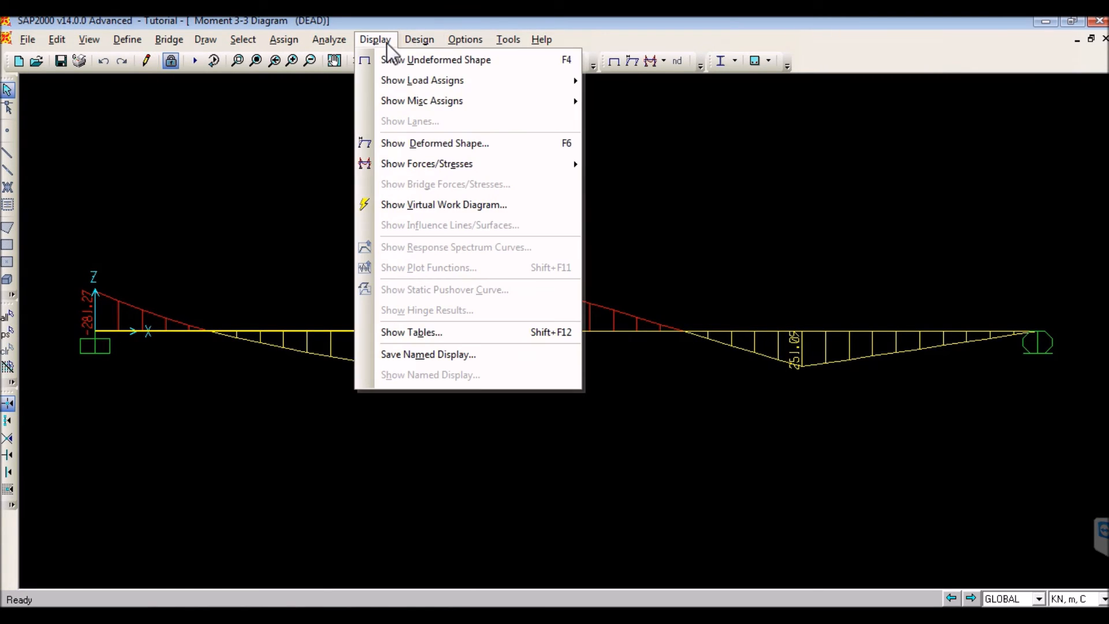
{"action": "mouse_move", "coordinate": [399, 168]}
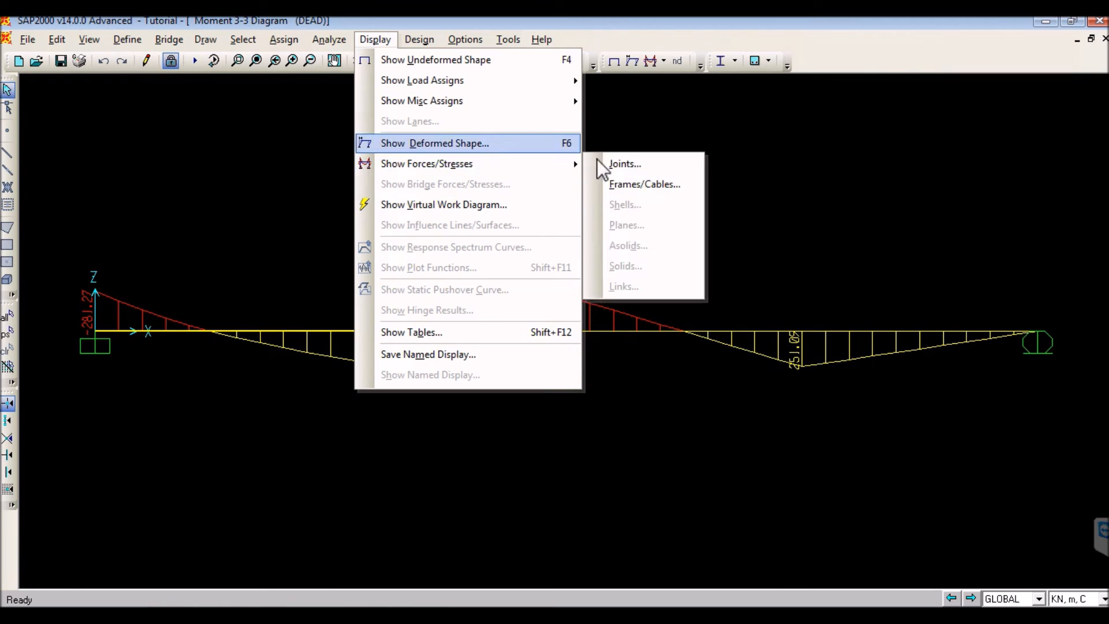
{"action": "left_click", "coordinate": [606, 185]}
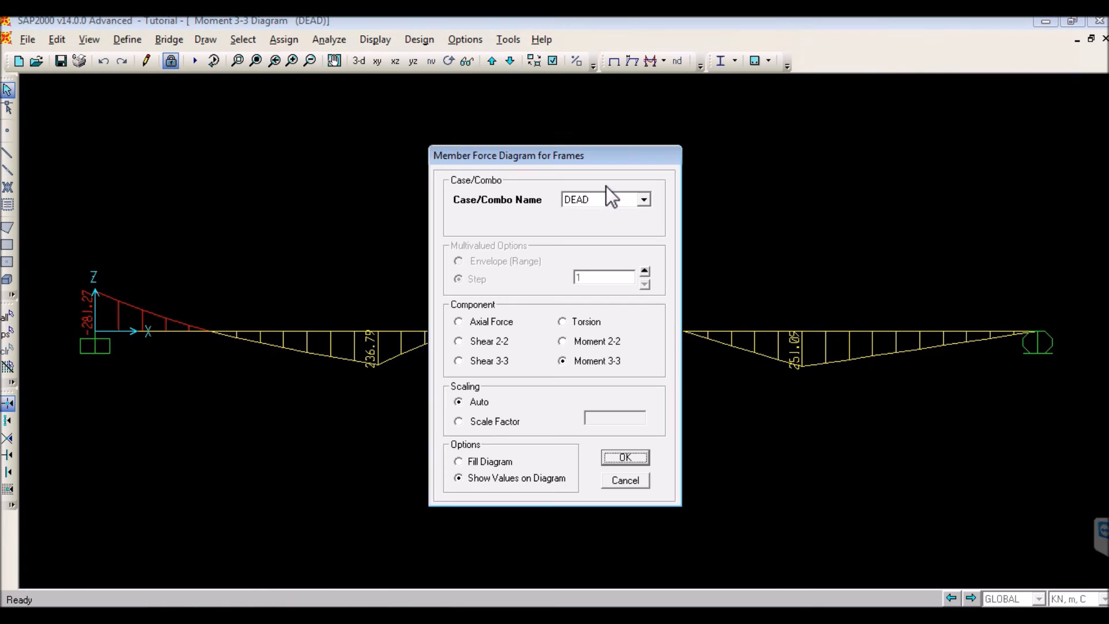
{"action": "left_click", "coordinate": [598, 358]}
{"action": "left_click", "coordinate": [490, 342]}
{"action": "left_click", "coordinate": [614, 459]}
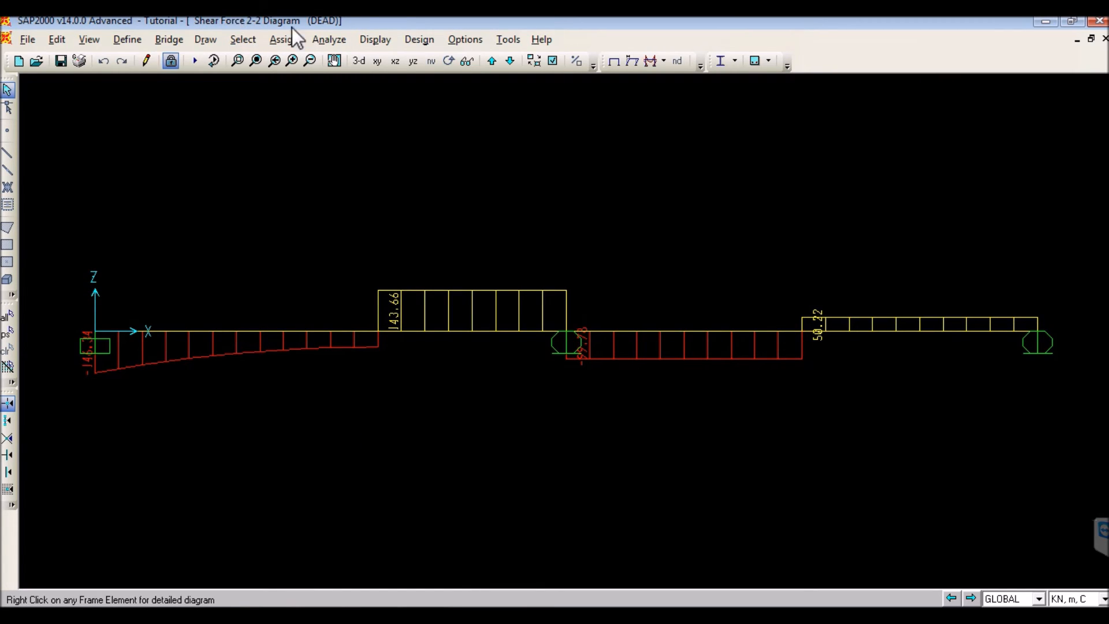
- Set up table printing to file and select only the Joint Reactions table from the joint output of the analysis results
{"action": "left_click", "coordinate": [25, 39]}
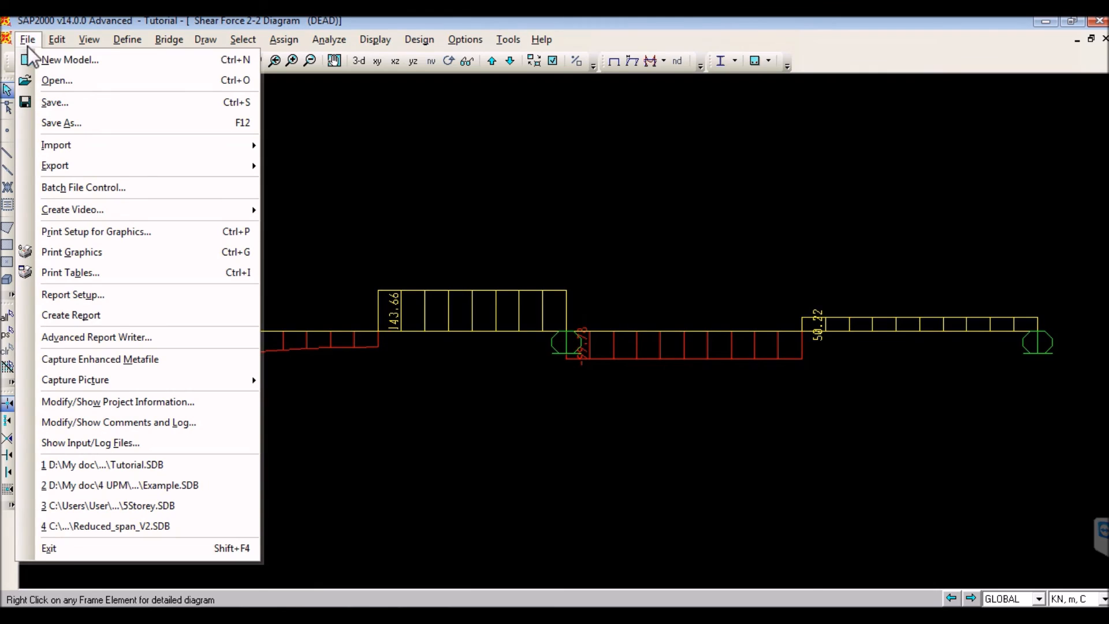
{"action": "left_click", "coordinate": [71, 276]}
{"action": "left_click_drag", "start_coordinate": [391, 99], "coordinate": [444, 91]}
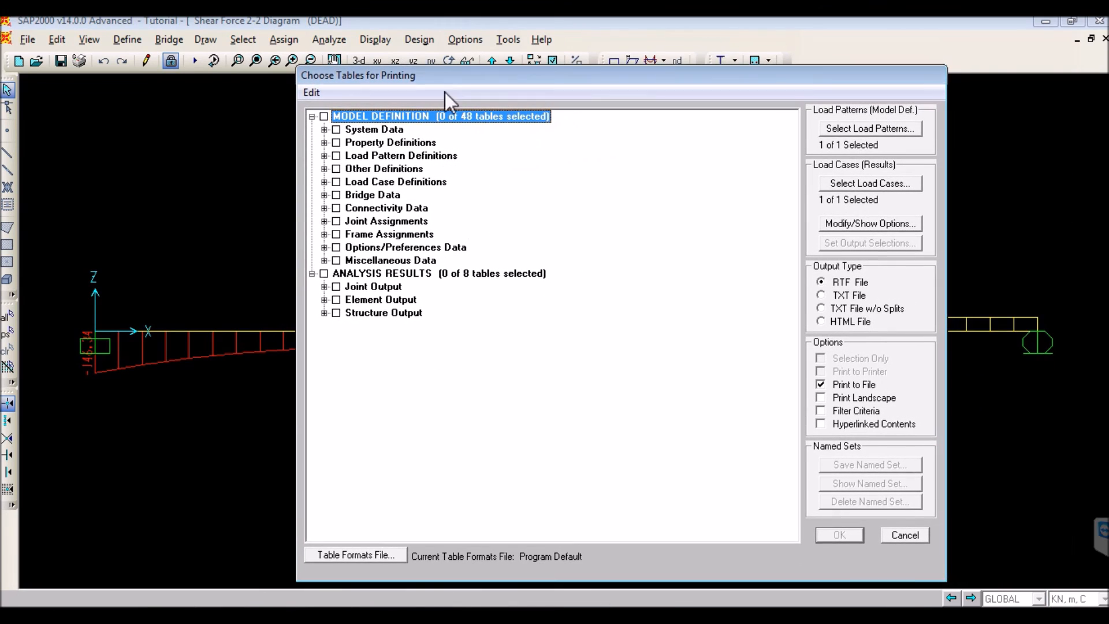
{"action": "left_click", "coordinate": [324, 287]}
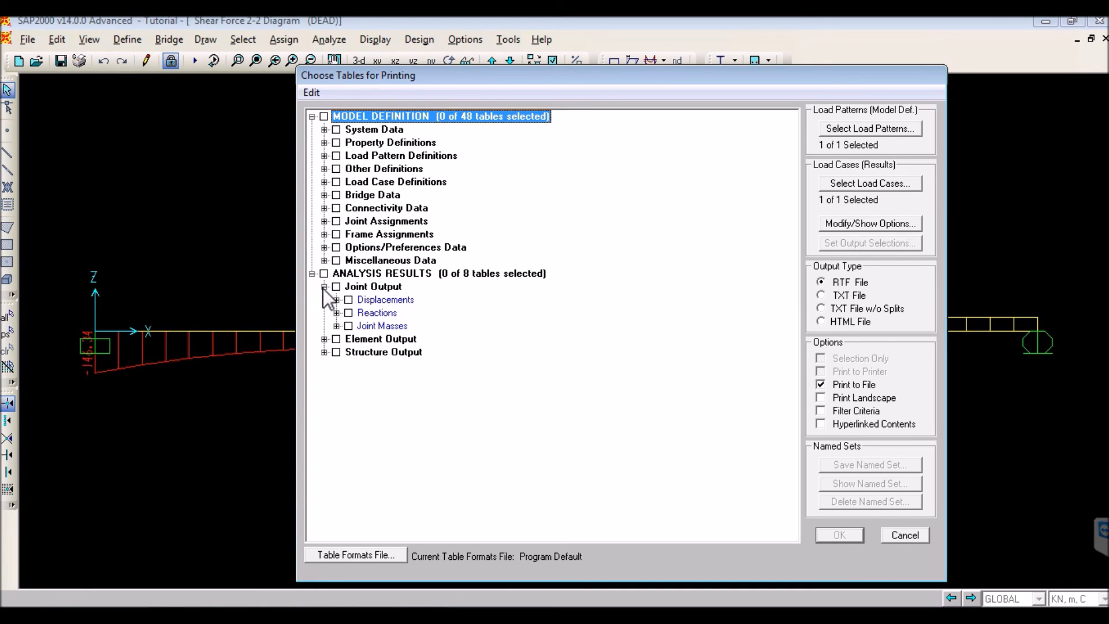
{"action": "left_click", "coordinate": [336, 313]}
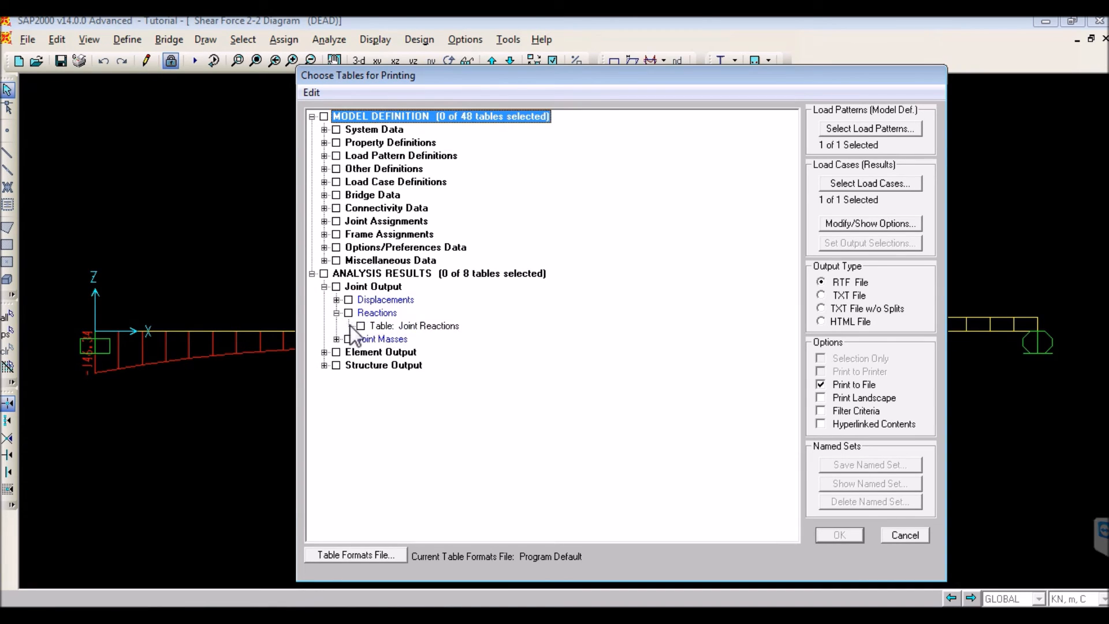
{"action": "left_click", "coordinate": [361, 326]}
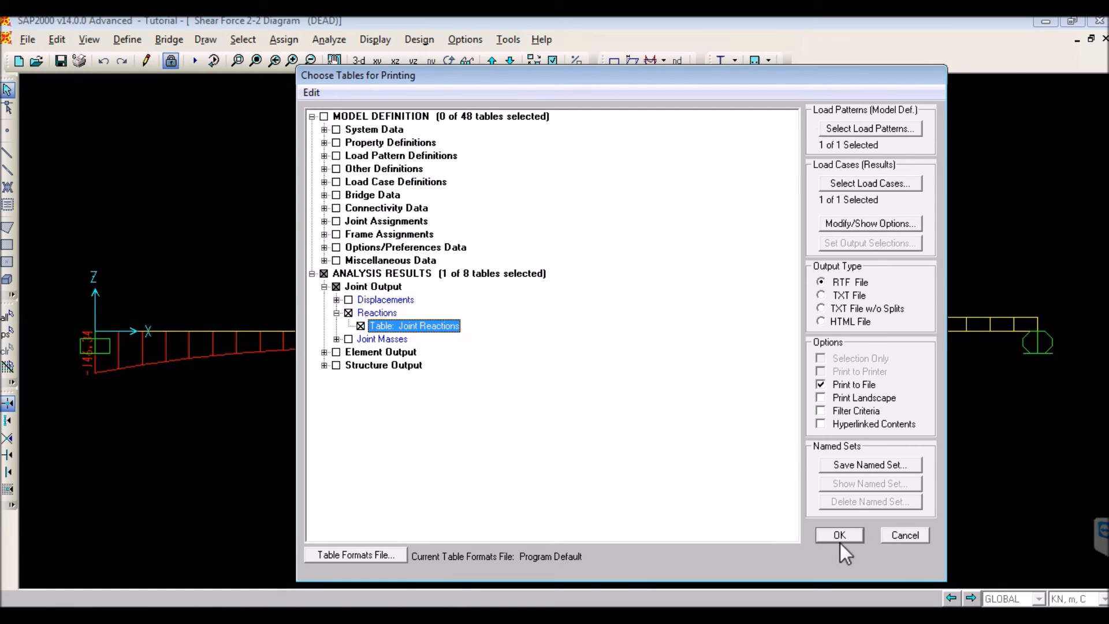
- Save the selected table as a rich text report named Reaction1 in the SAP2000 folder
{"action": "left_click", "coordinate": [839, 536]}
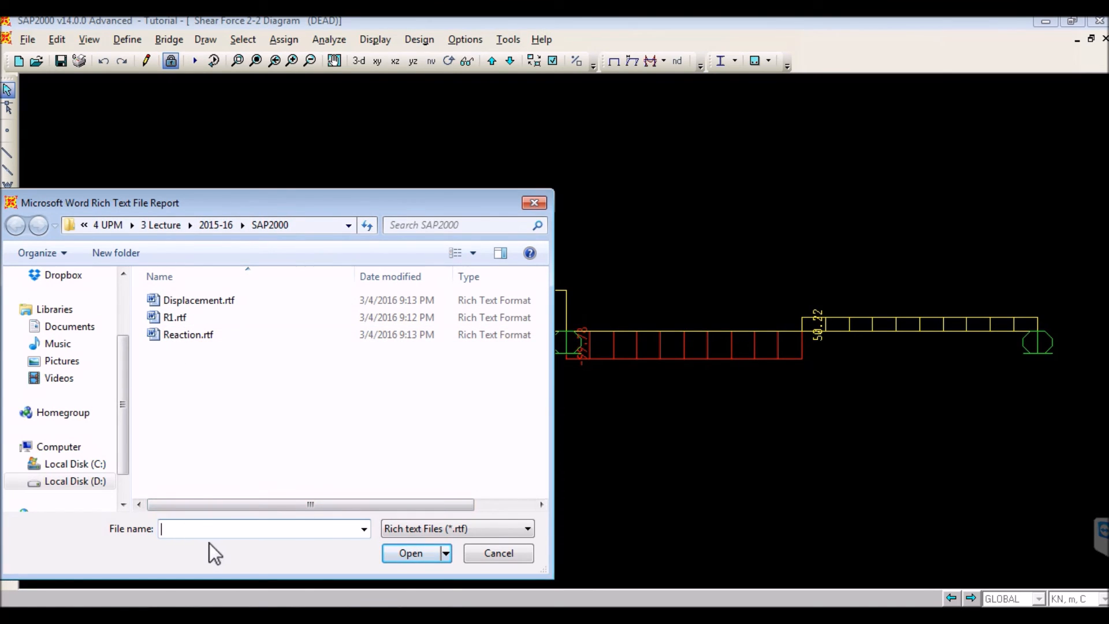
{"action": "type", "text": "Reac"}
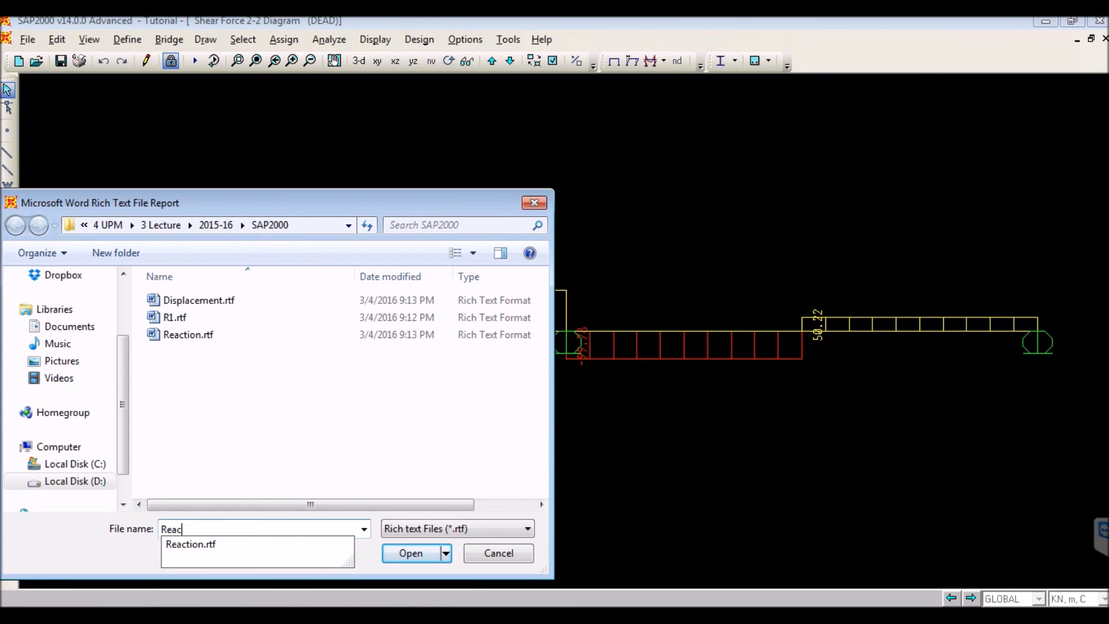
{"action": "type", "text": "tion1"}
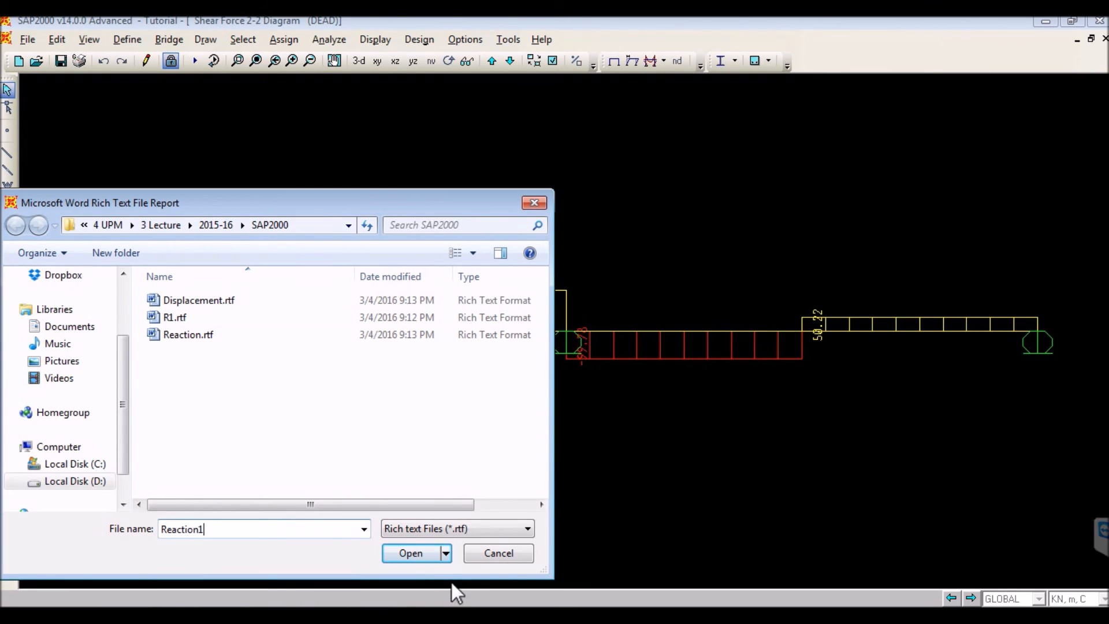
{"action": "left_click", "coordinate": [410, 553]}
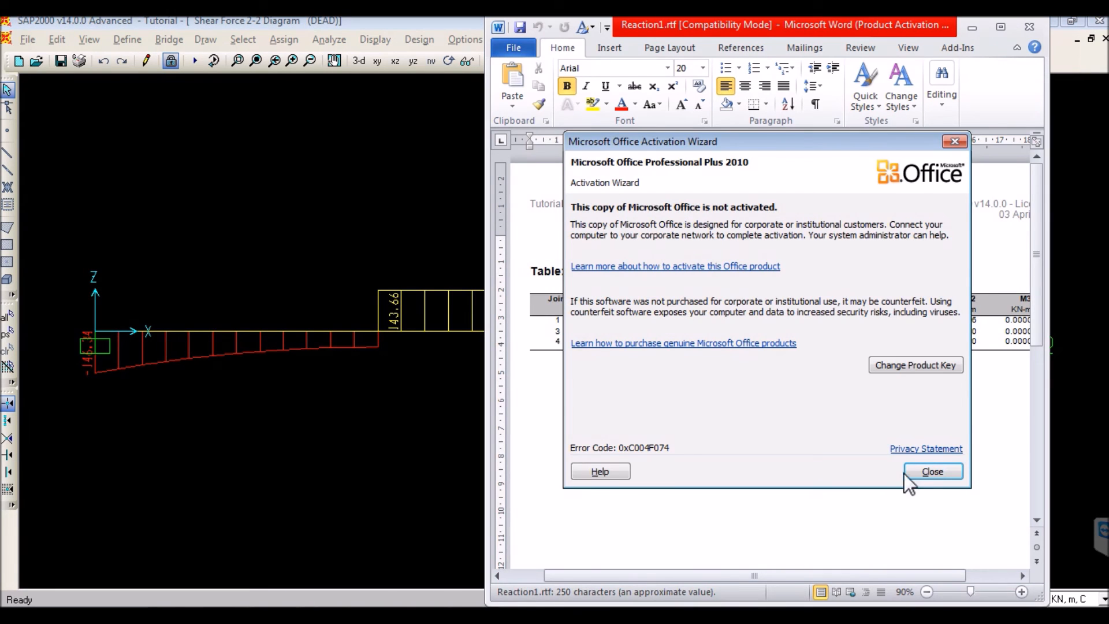
- Switch to the Reaction1 report in Microsoft Word, read the joint reactions table, and return to the SAP2000 model
{"action": "left_click", "coordinate": [912, 473]}
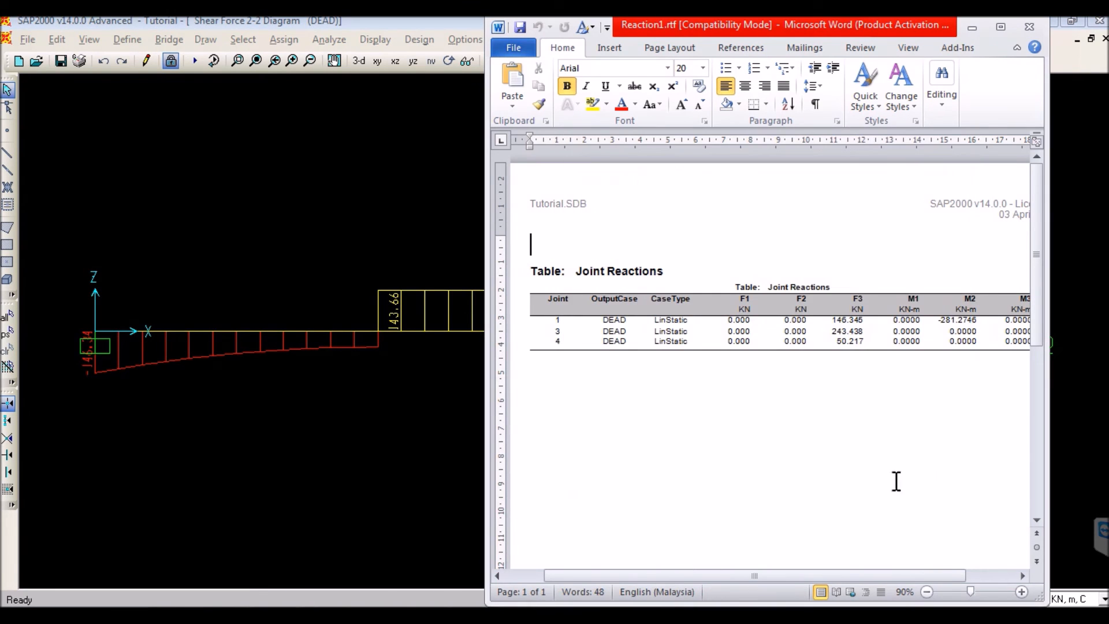
{"action": "double_click", "coordinate": [726, 27]}
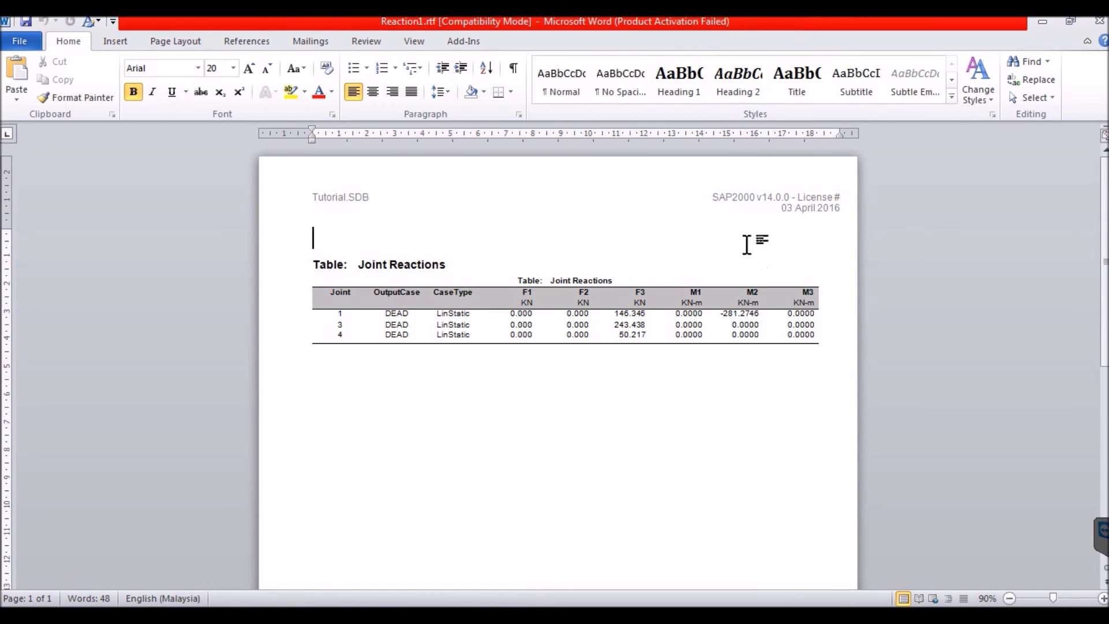
{"action": "scroll", "coordinate": [688, 398], "scroll_direction": "down", "scroll_amount": 2}
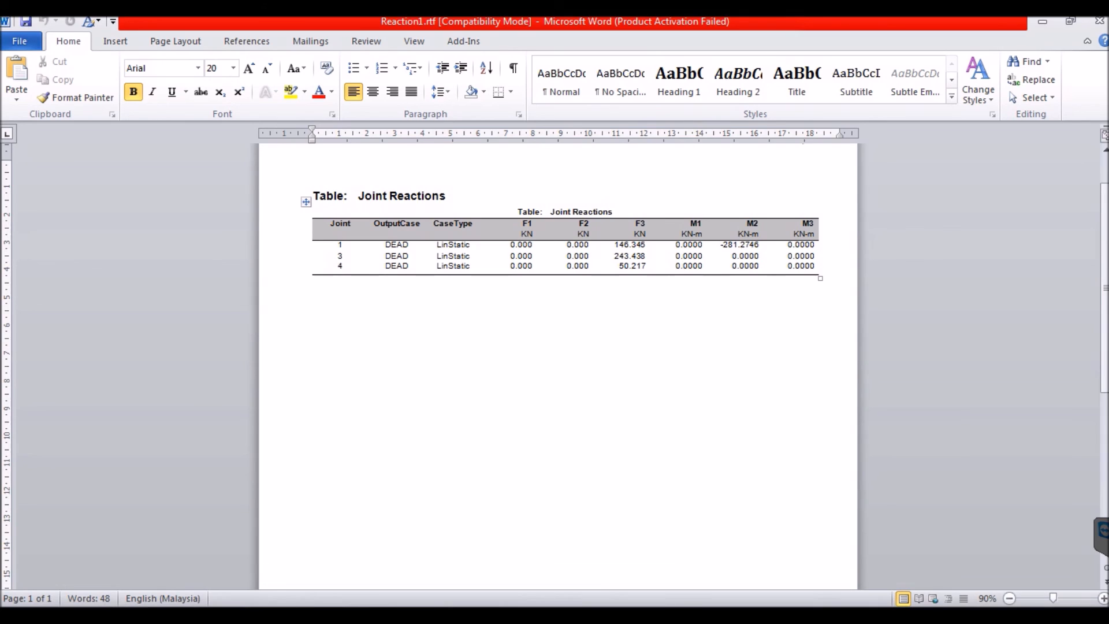
{"action": "left_click", "coordinate": [272, 617]}
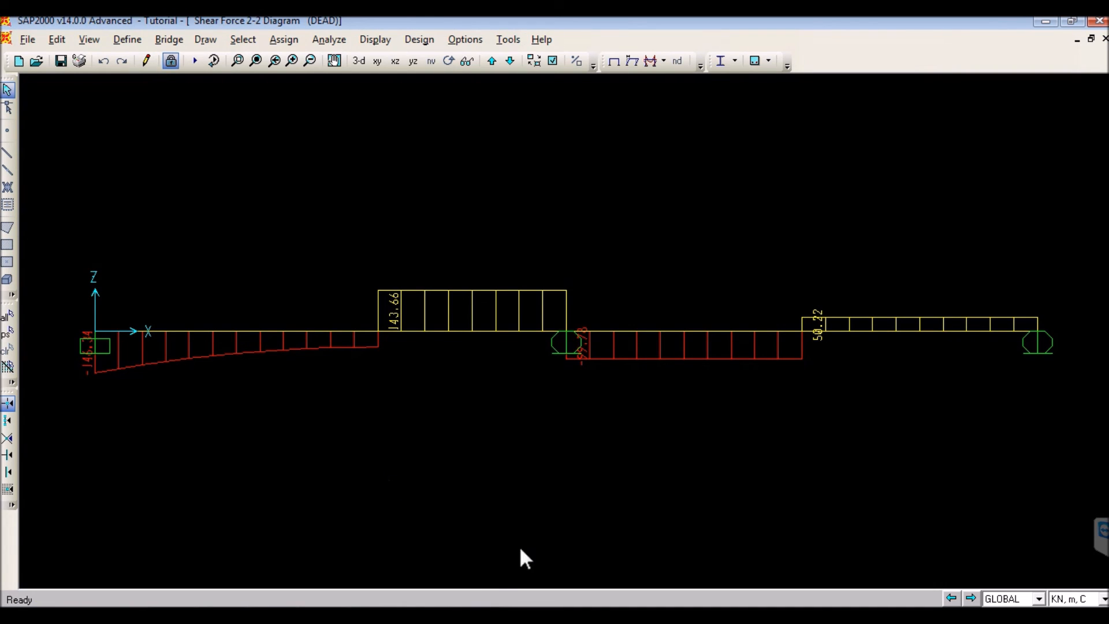
{"action": "left_click", "coordinate": [537, 616]}
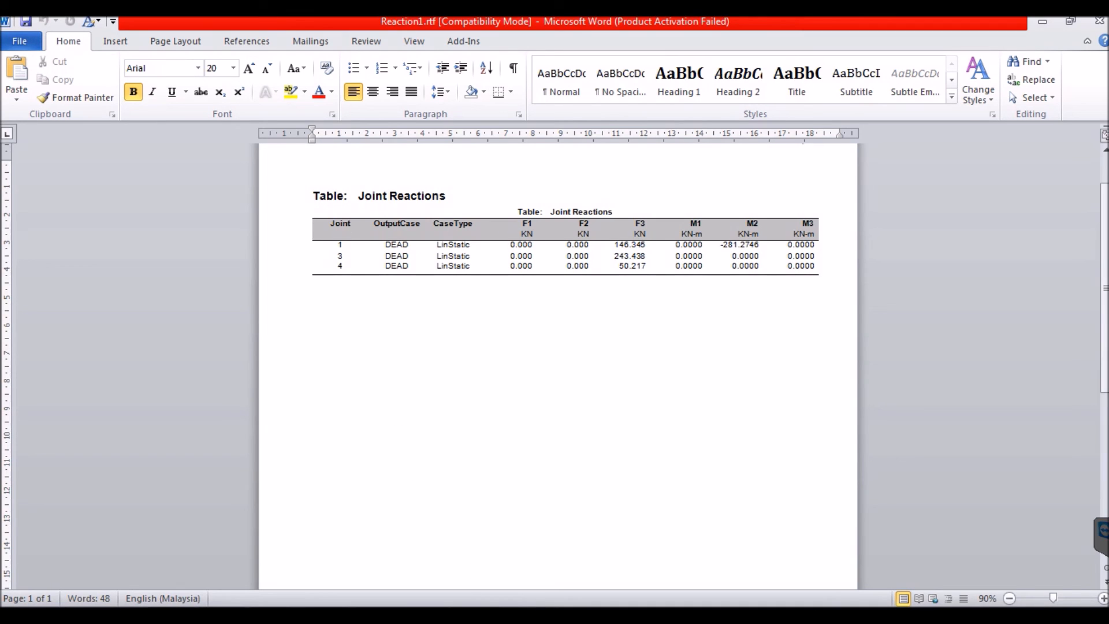
{"action": "key", "text": "alt+Tab"}
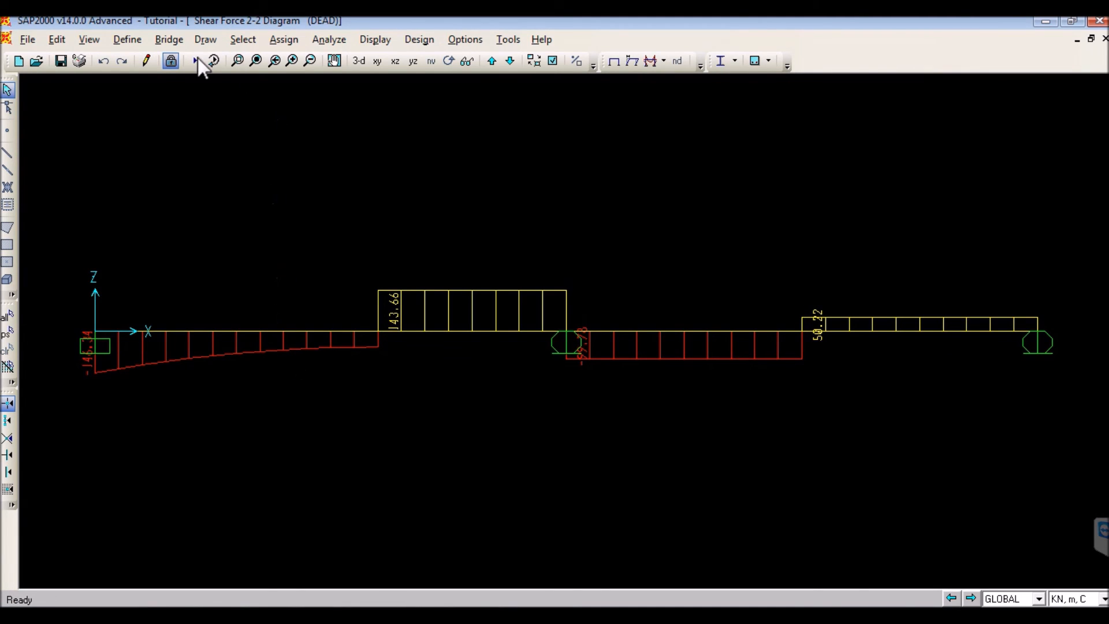
- Turn on joint labels in the display options of the active window
{"action": "left_click", "coordinate": [97, 43]}
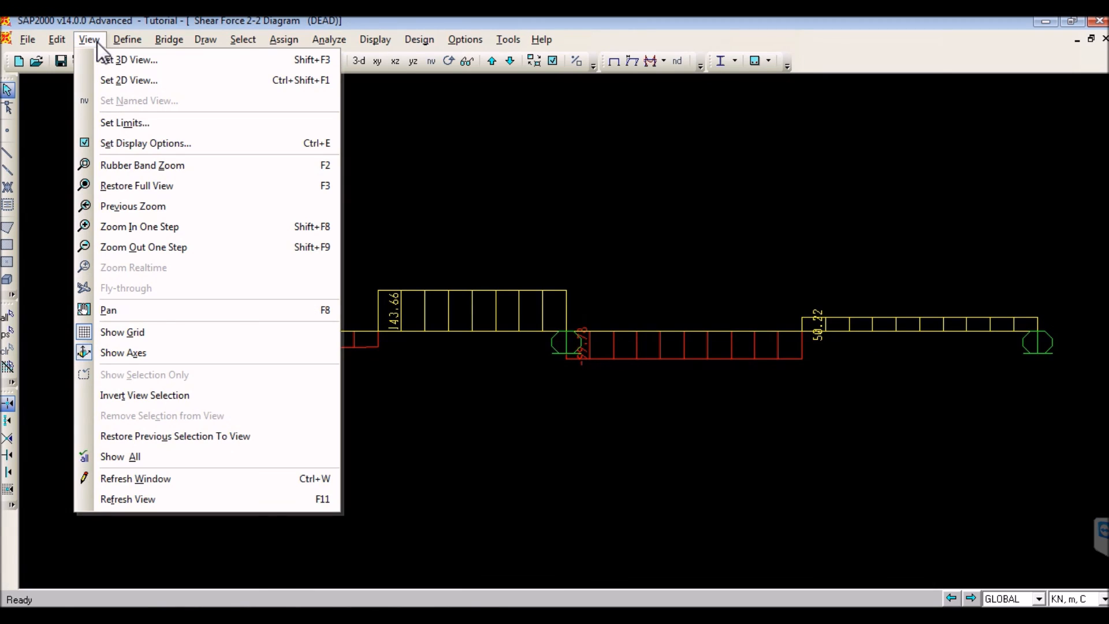
{"action": "left_click", "coordinate": [105, 144]}
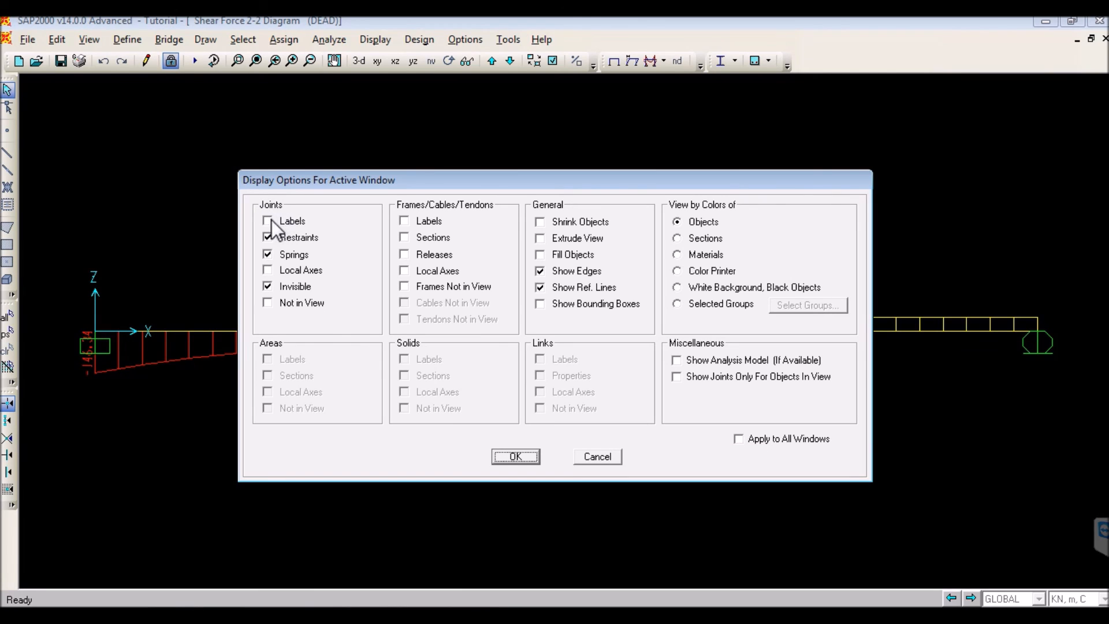
{"action": "left_click", "coordinate": [267, 236]}
{"action": "left_click", "coordinate": [265, 221]}
{"action": "left_click", "coordinate": [508, 457]}
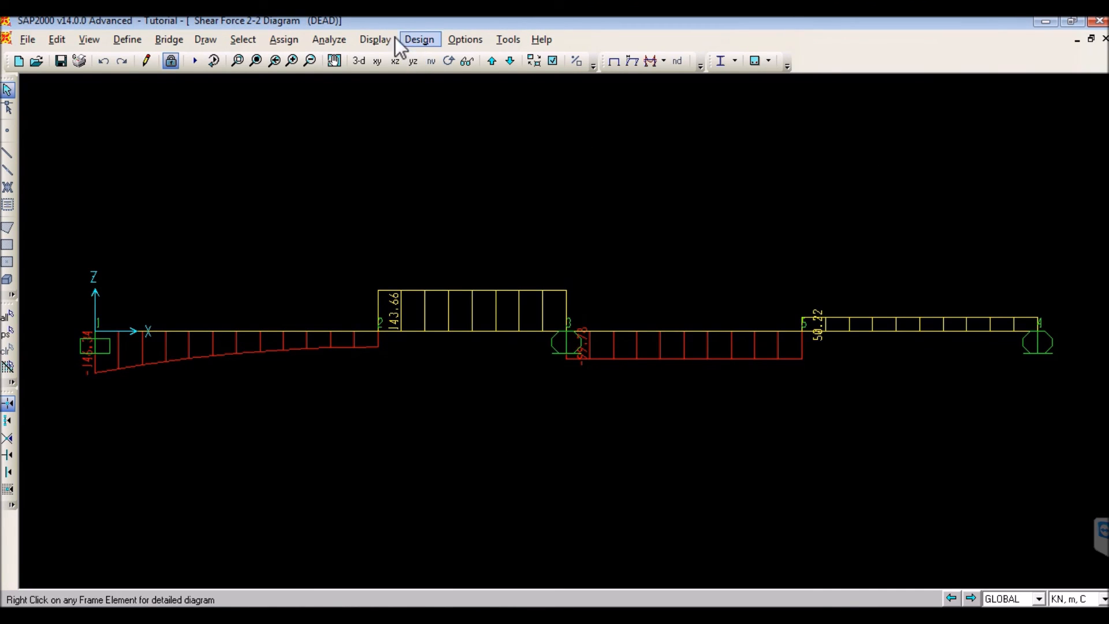
- Show the undeformed beam with its joint labels, and check the joint numbers against the Reaction1 table in Word before minimizing it
{"action": "left_click", "coordinate": [373, 40]}
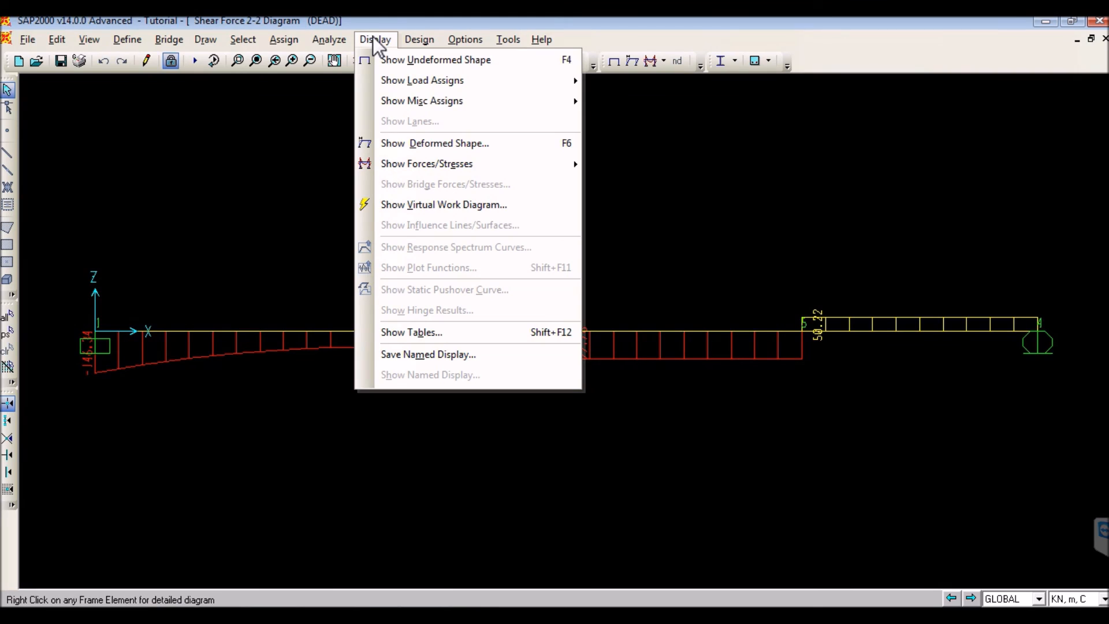
{"action": "left_click", "coordinate": [411, 61]}
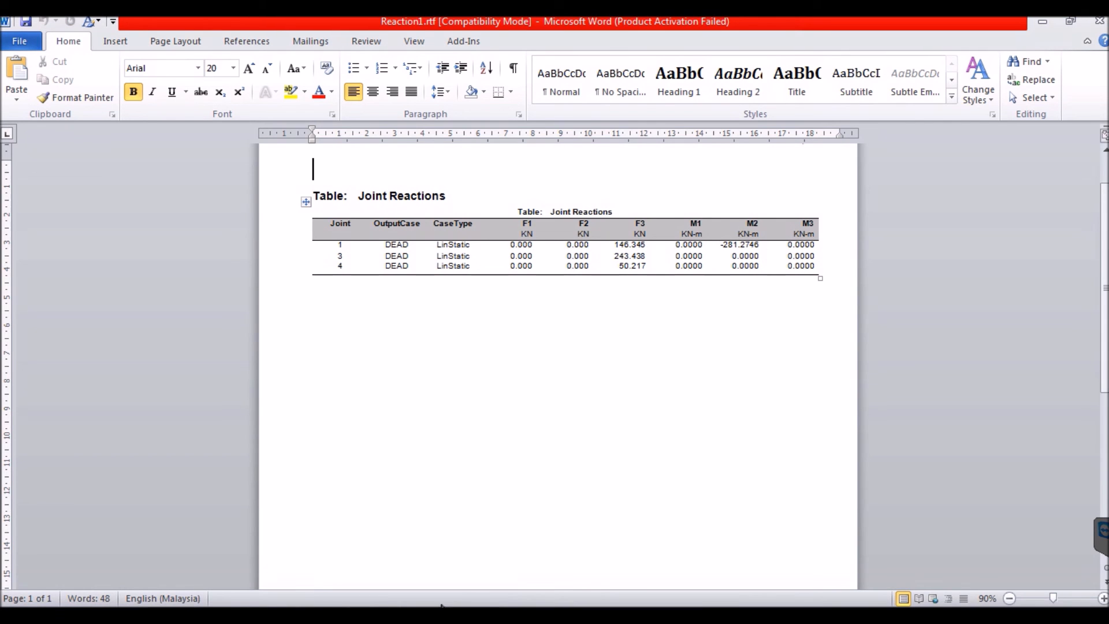
{"action": "left_click", "coordinate": [1040, 22]}
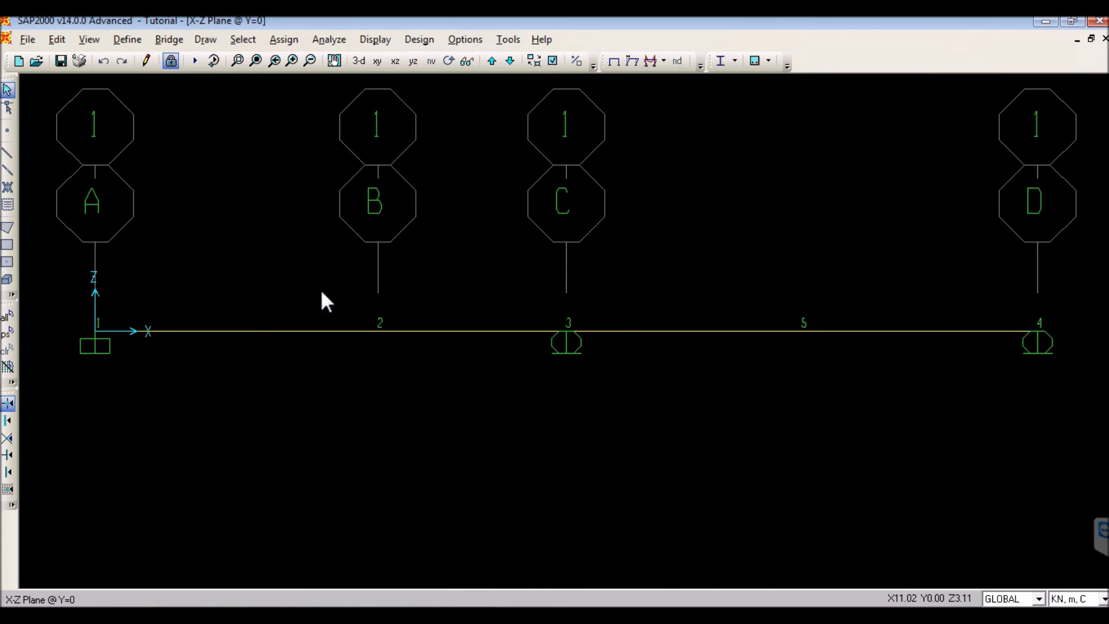